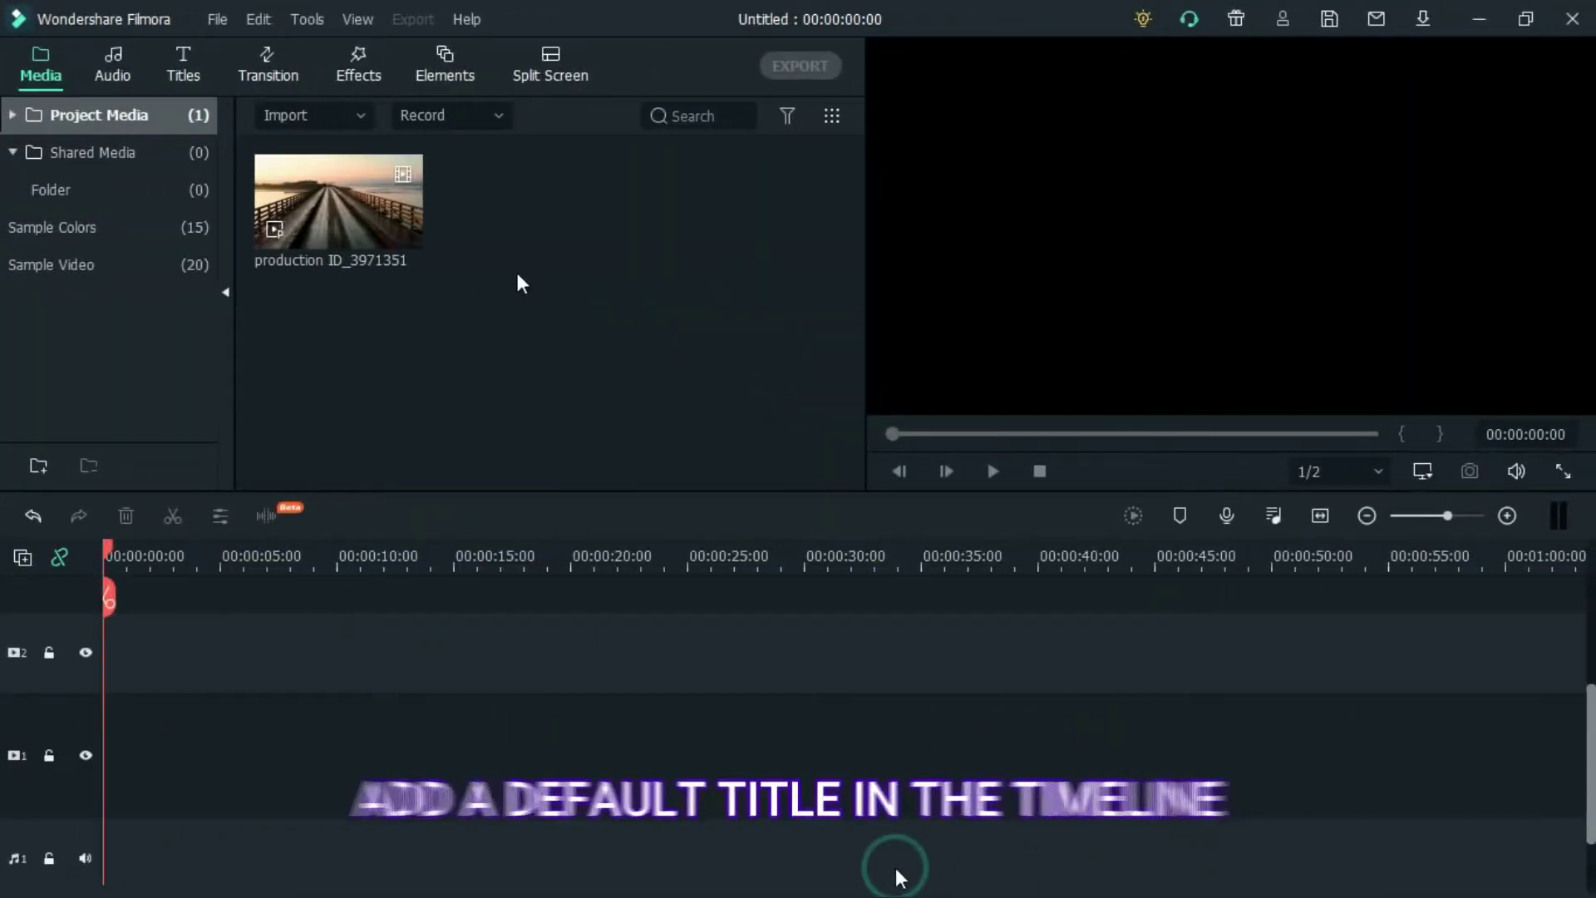
Step: Add the Default Title from Titles to the start of the timeline
left_click(177, 71)
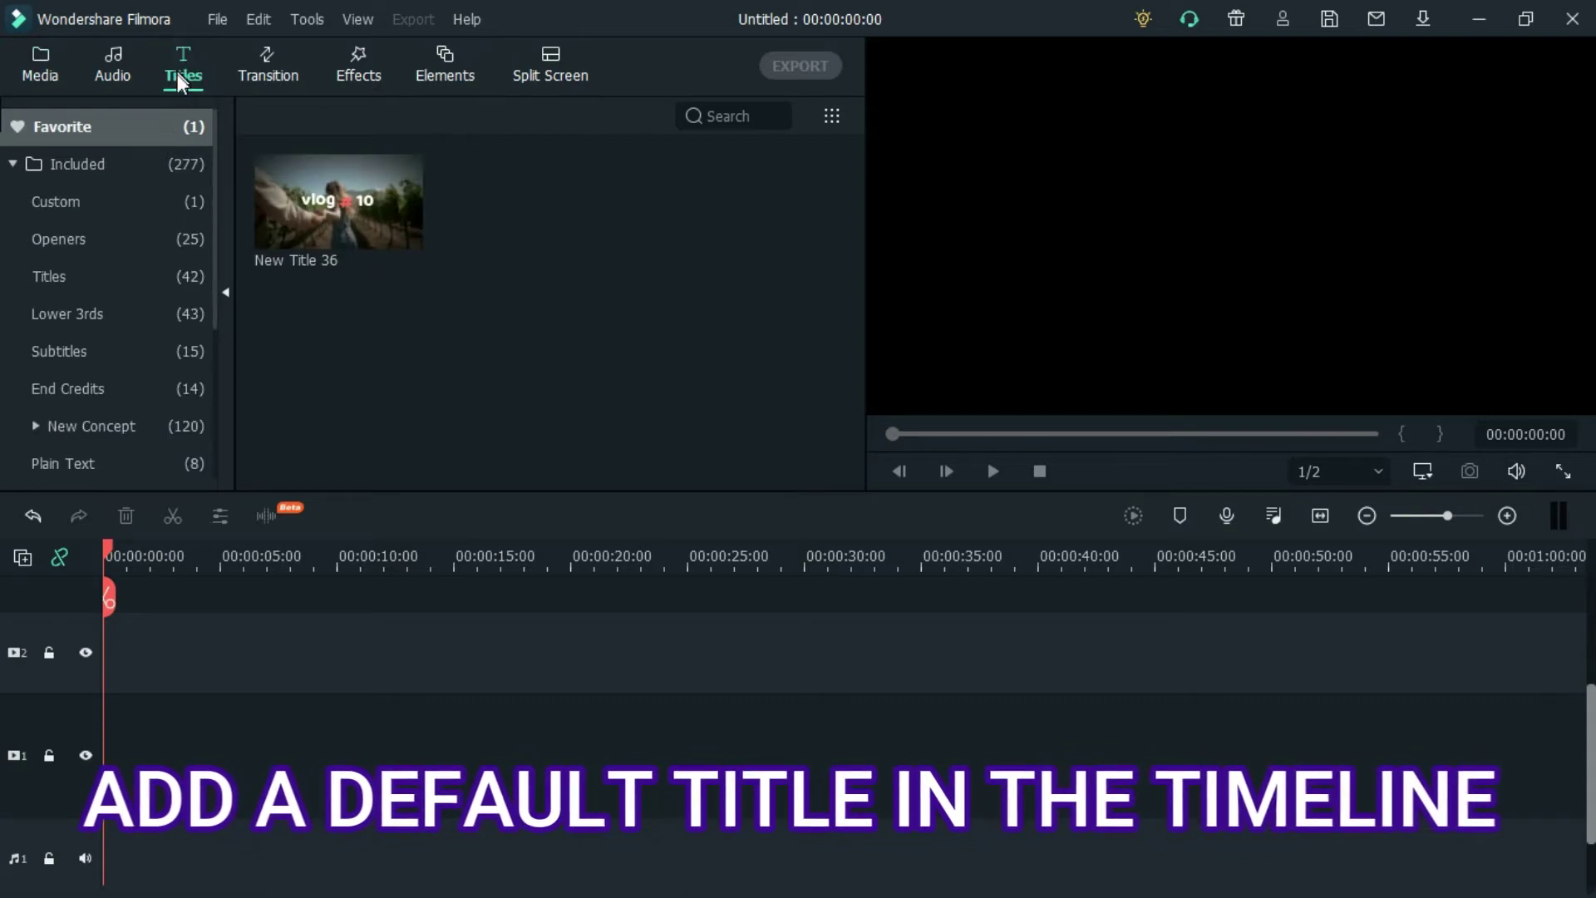
left_click(167, 286)
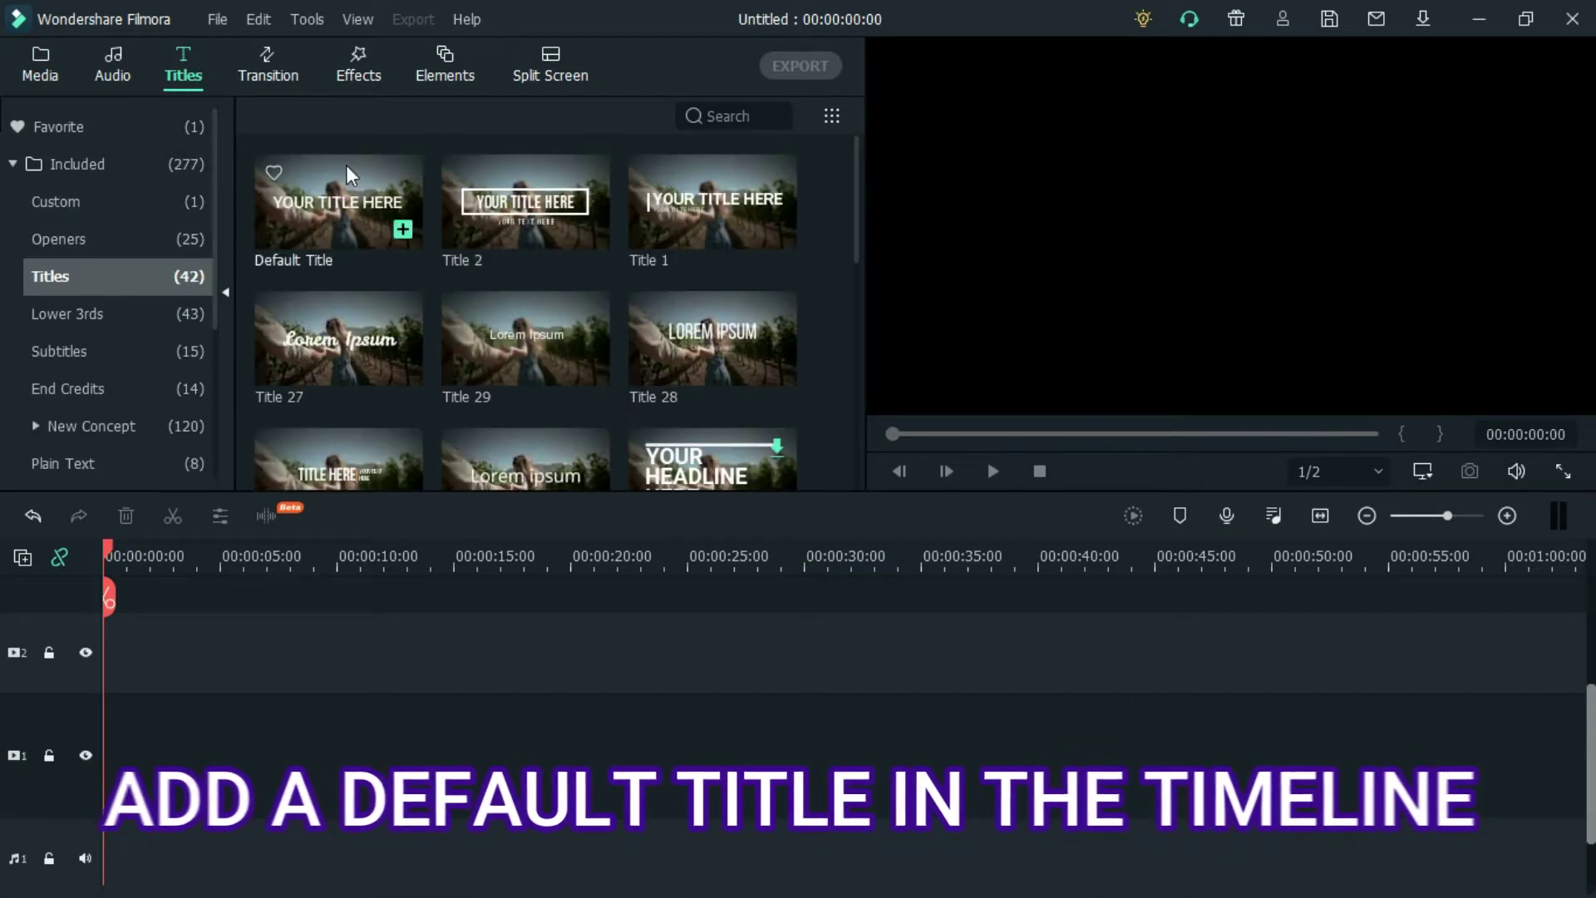
mouse_move(357, 168)
left_mouse_down()
mouse_move(308, 170)
mouse_move(146, 753)
left_mouse_up()
Step: Replace the title's placeholder text with INTRO
right_click(147, 746)
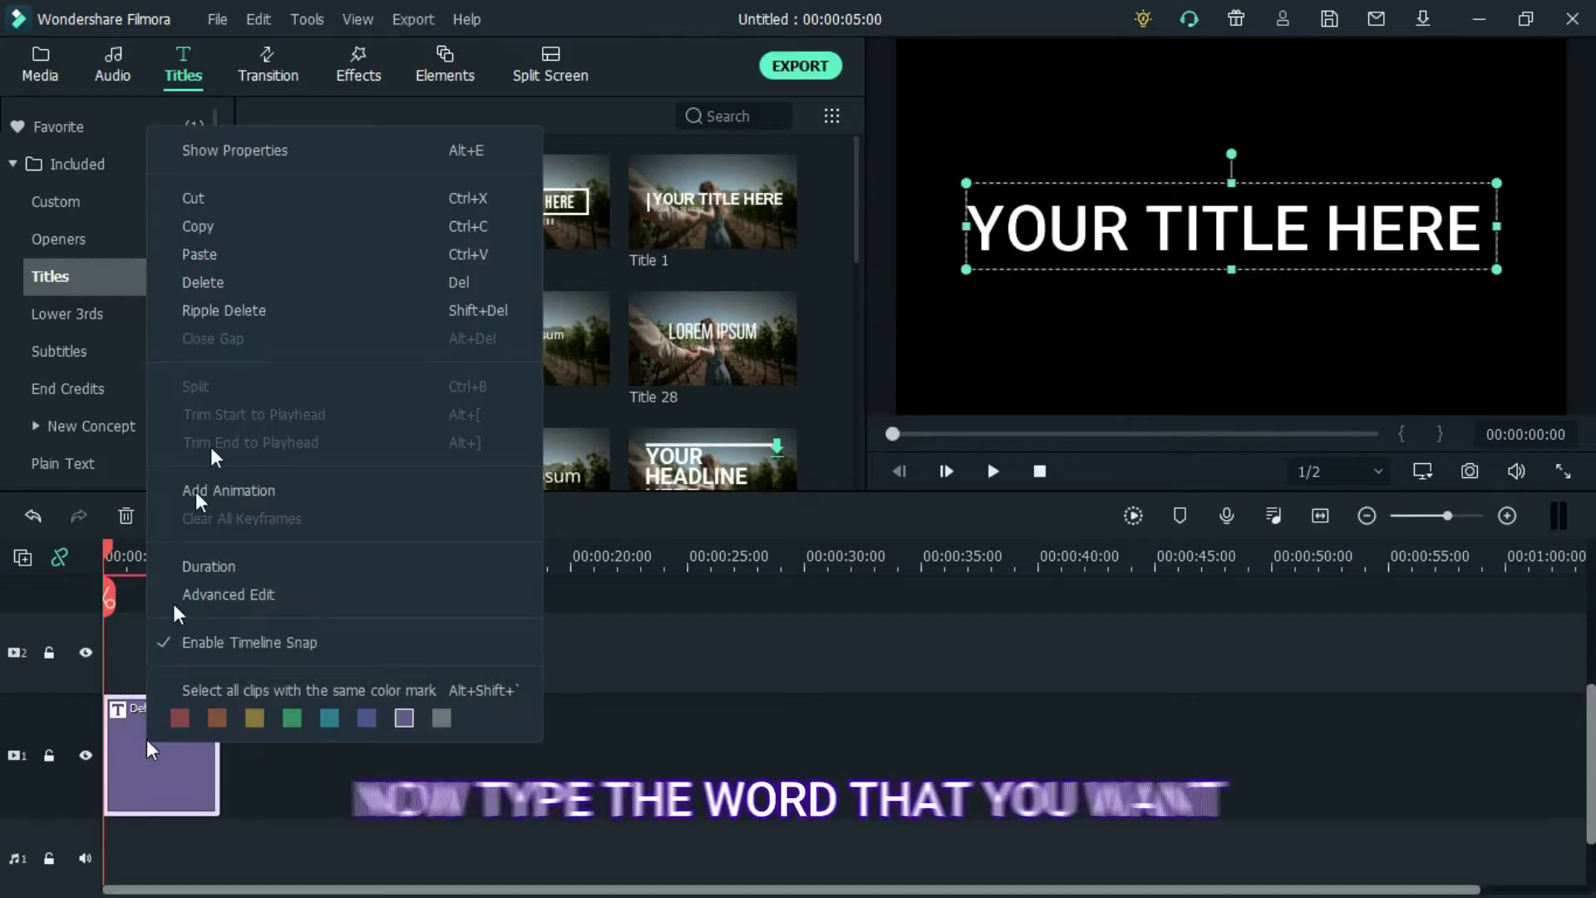
left_click(306, 153)
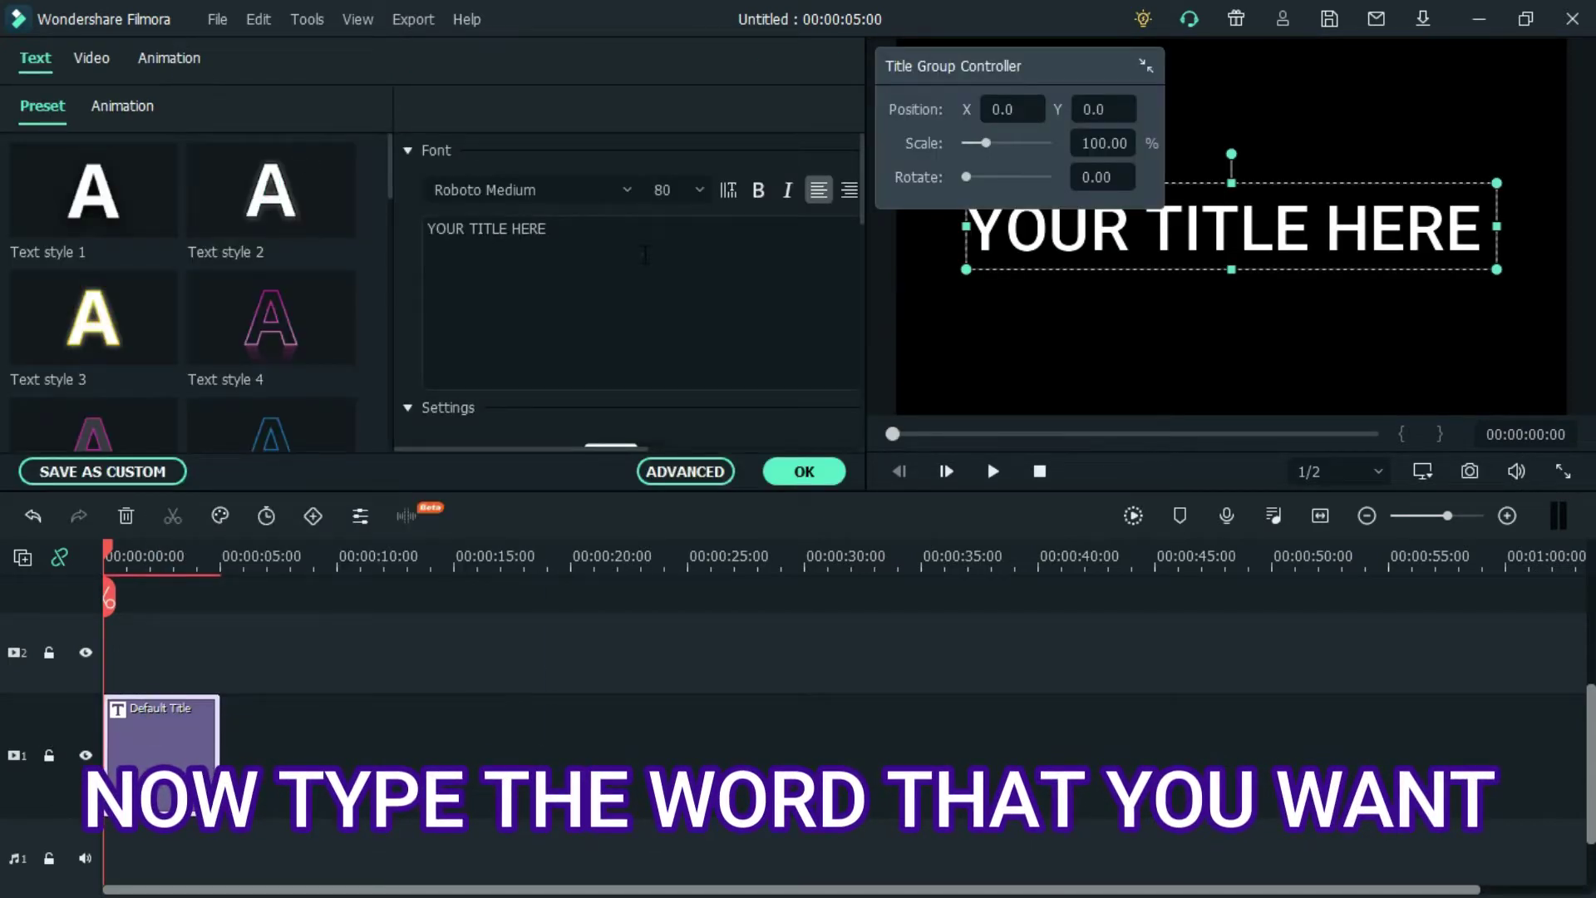
left_click(646, 256)
key("BackSpace")
key("BackSpace")
key("BackSpace")
key("BackSpace")
key("BackSpace")
key("BackSpace")
key("BackSpace")
key("BackSpace")
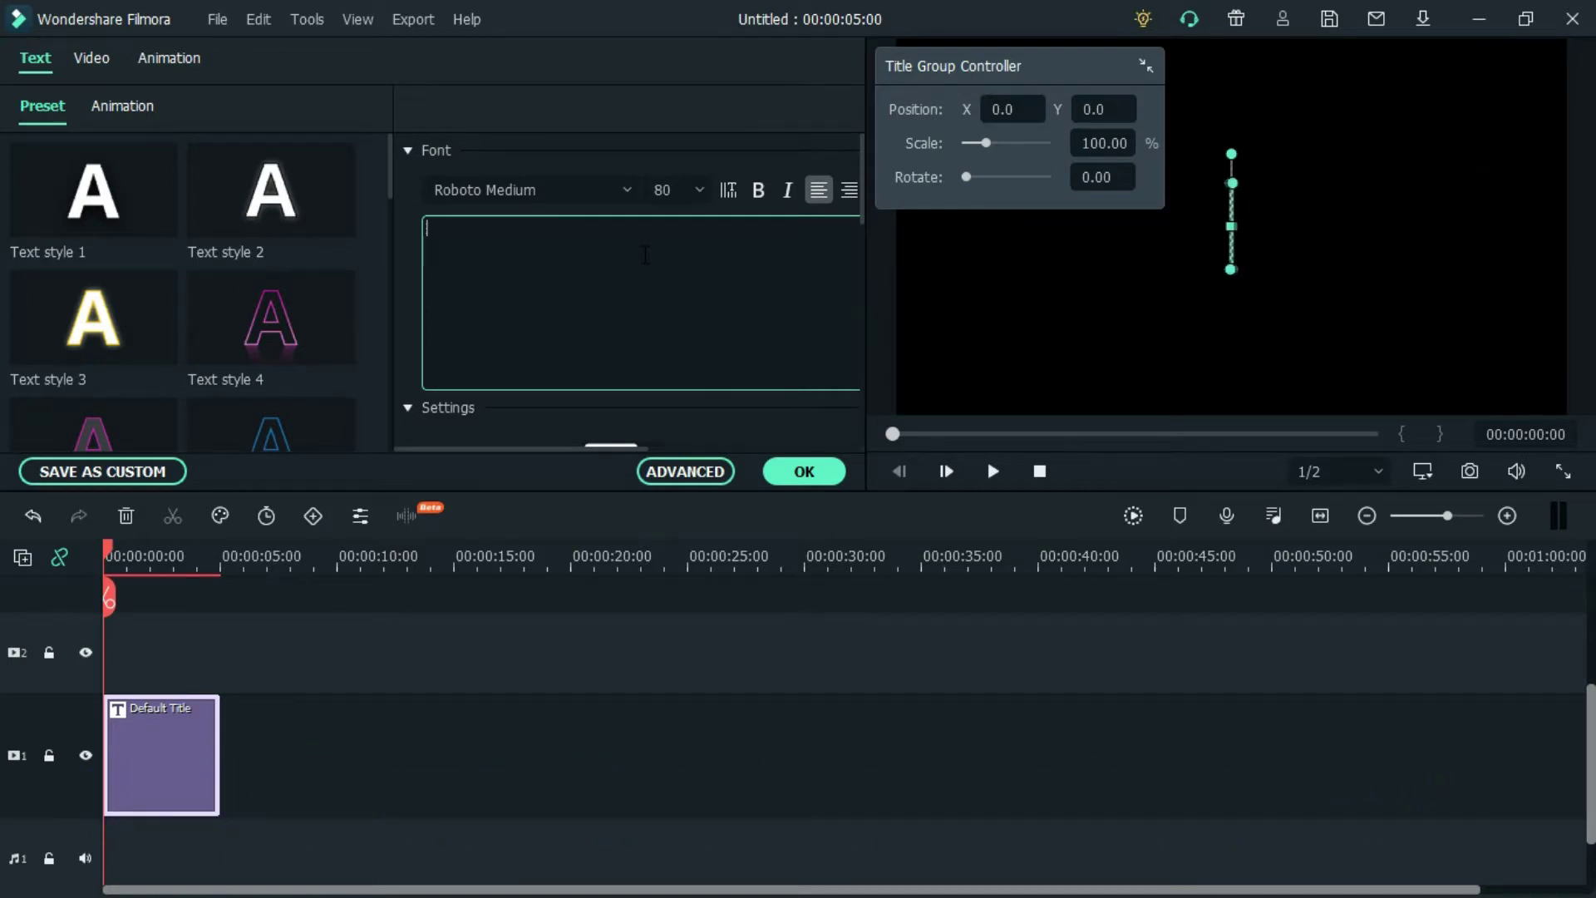
type("ITRO")
Step: Set the title size to 150 and the font to Arial, and confirm the changes
left_click(705, 190)
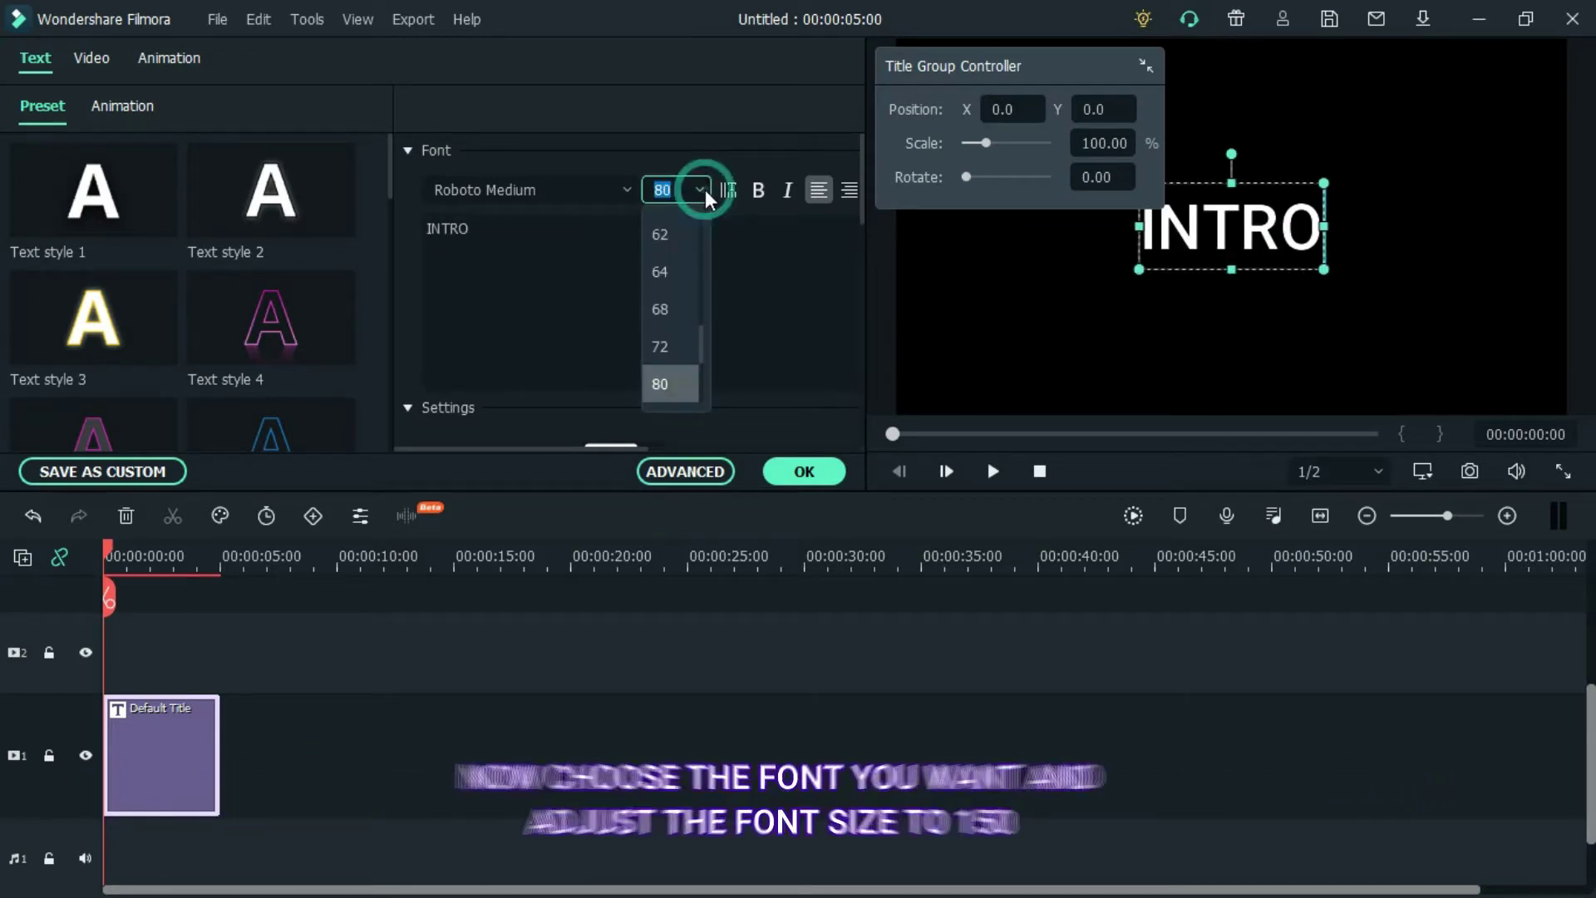
left_click_drag(701, 329, 700, 381)
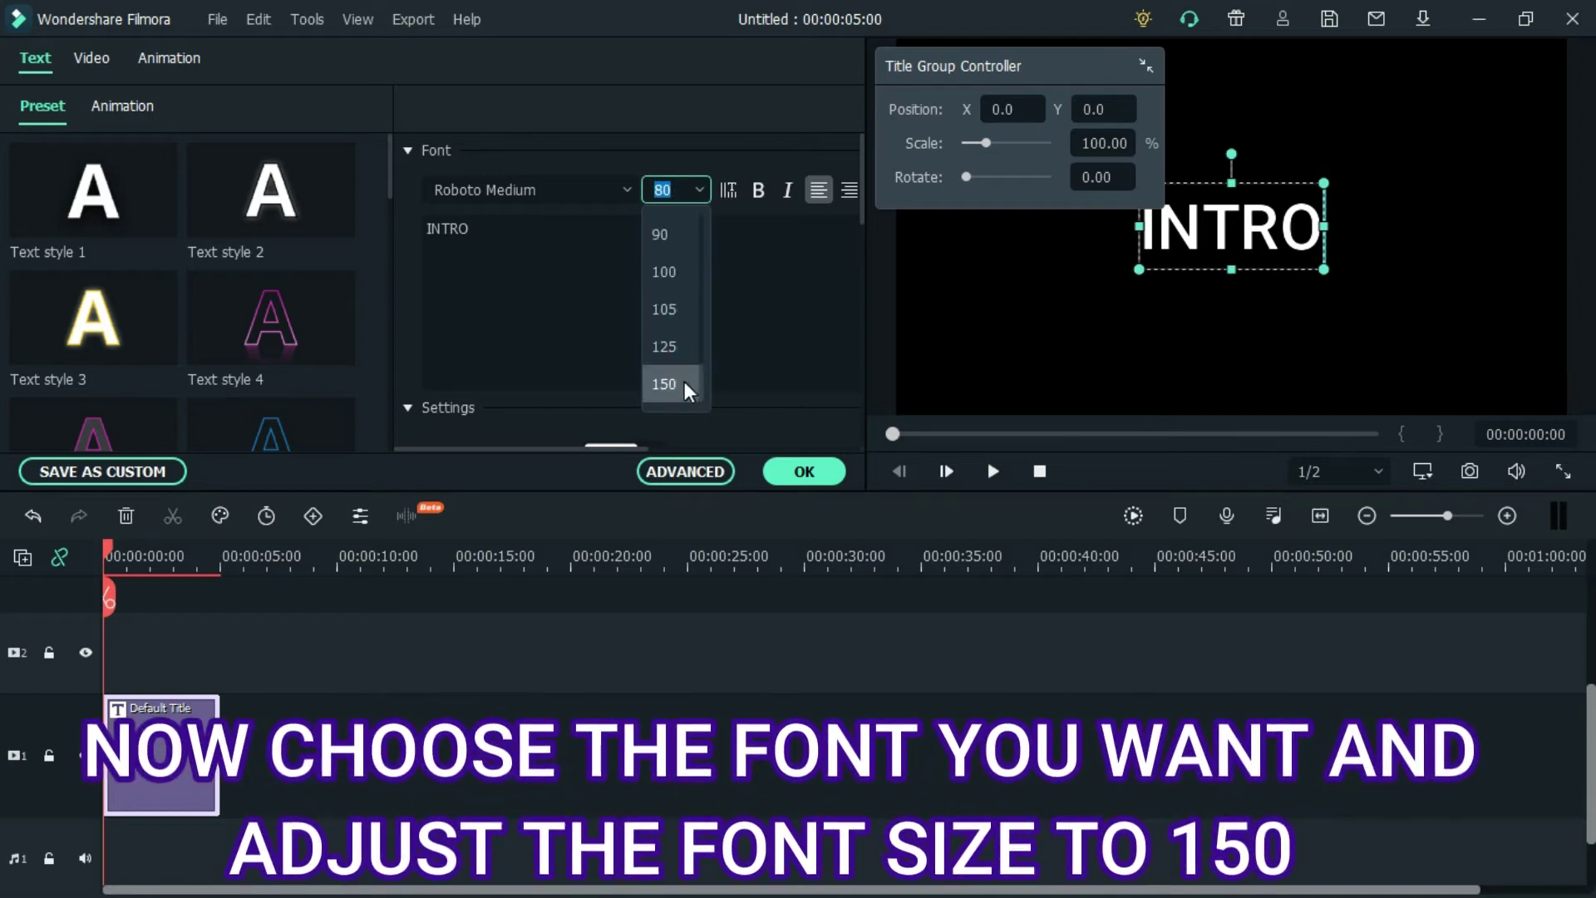
left_click(677, 385)
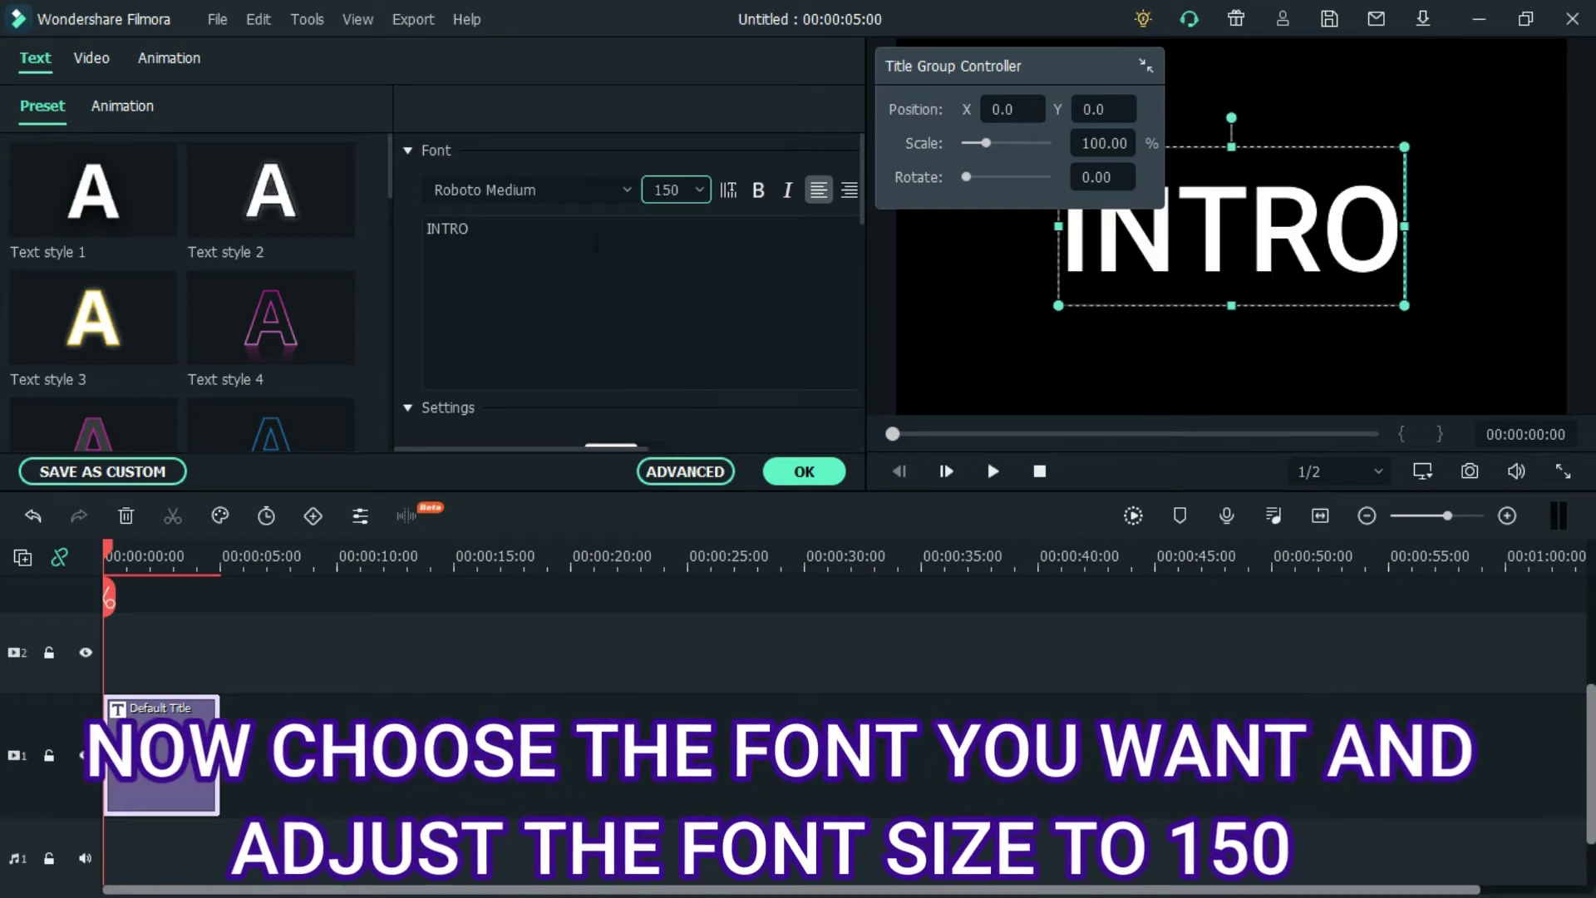
left_click(627, 190)
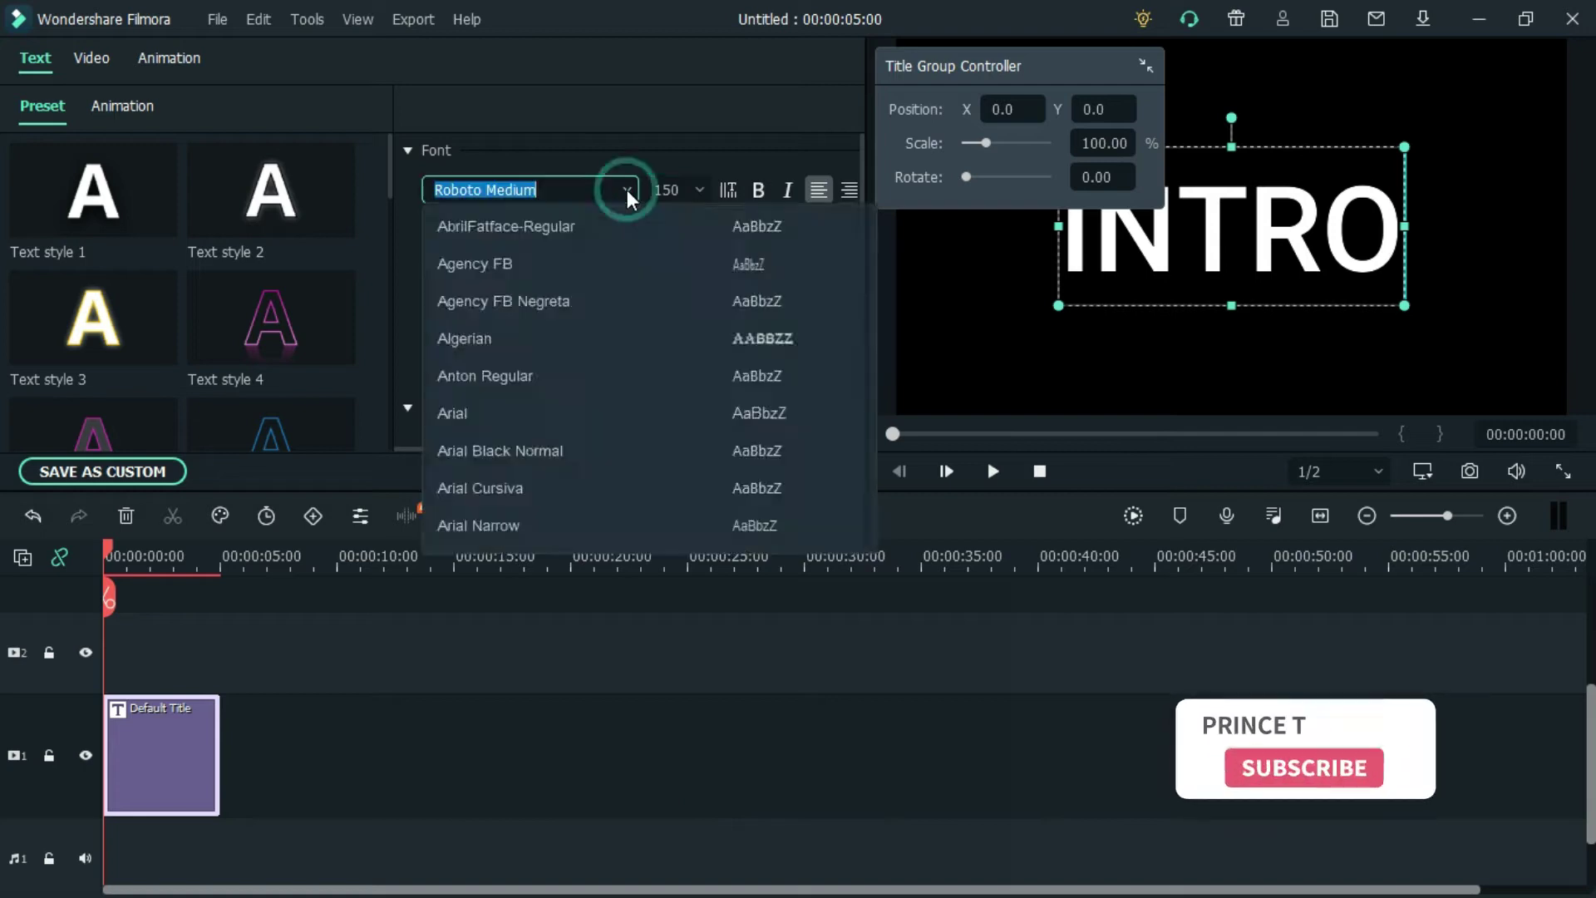
left_click_drag(867, 508, 870, 222)
left_click(772, 465)
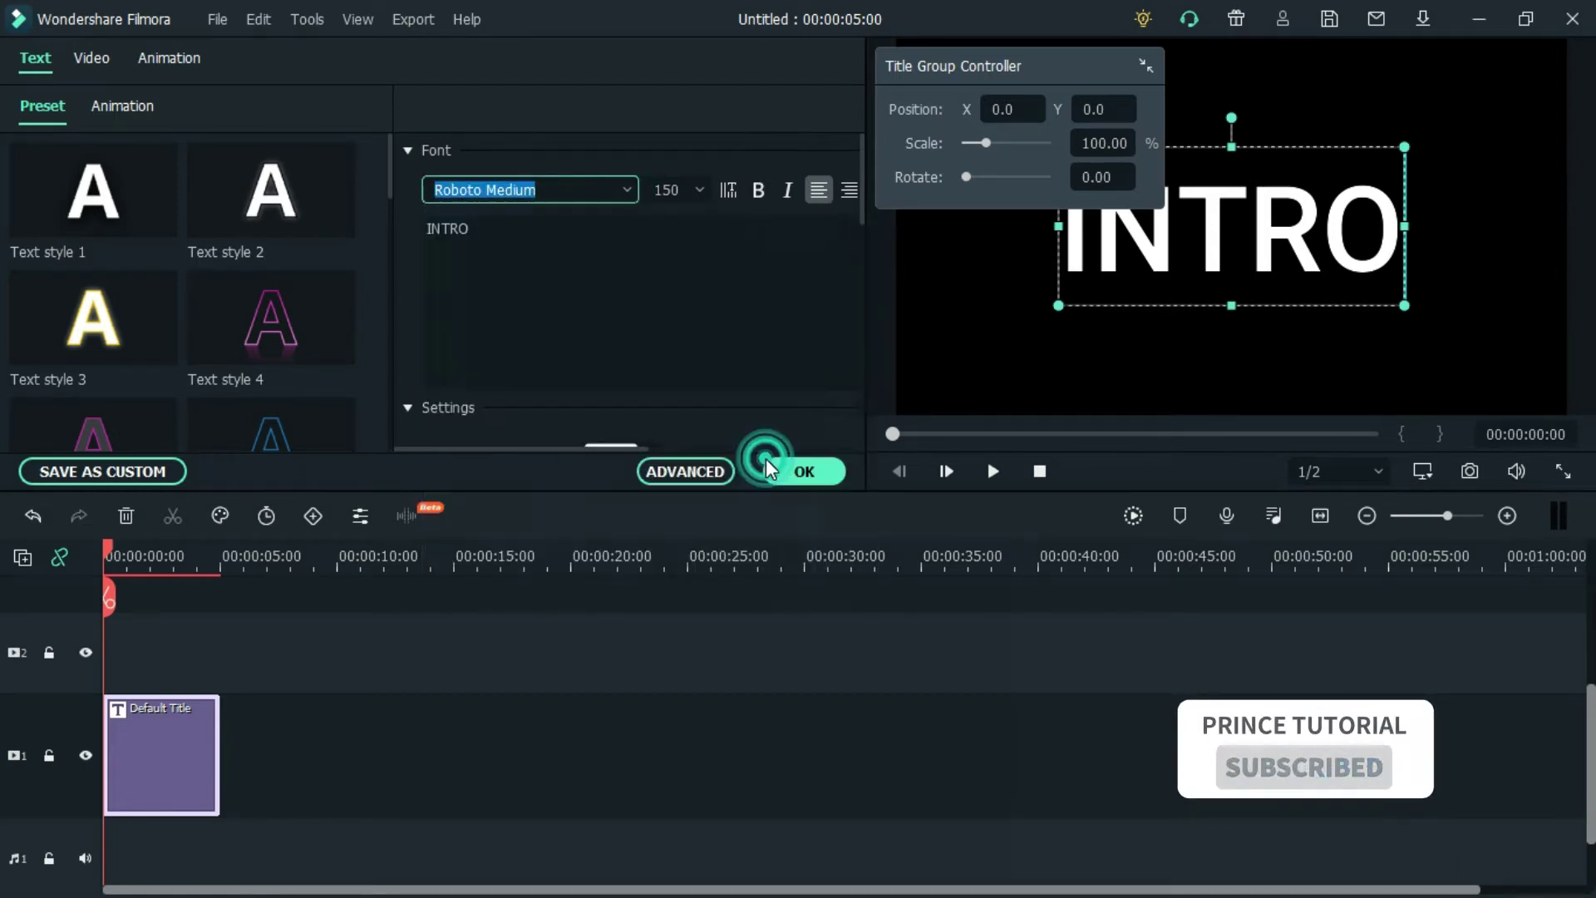
left_click(829, 471)
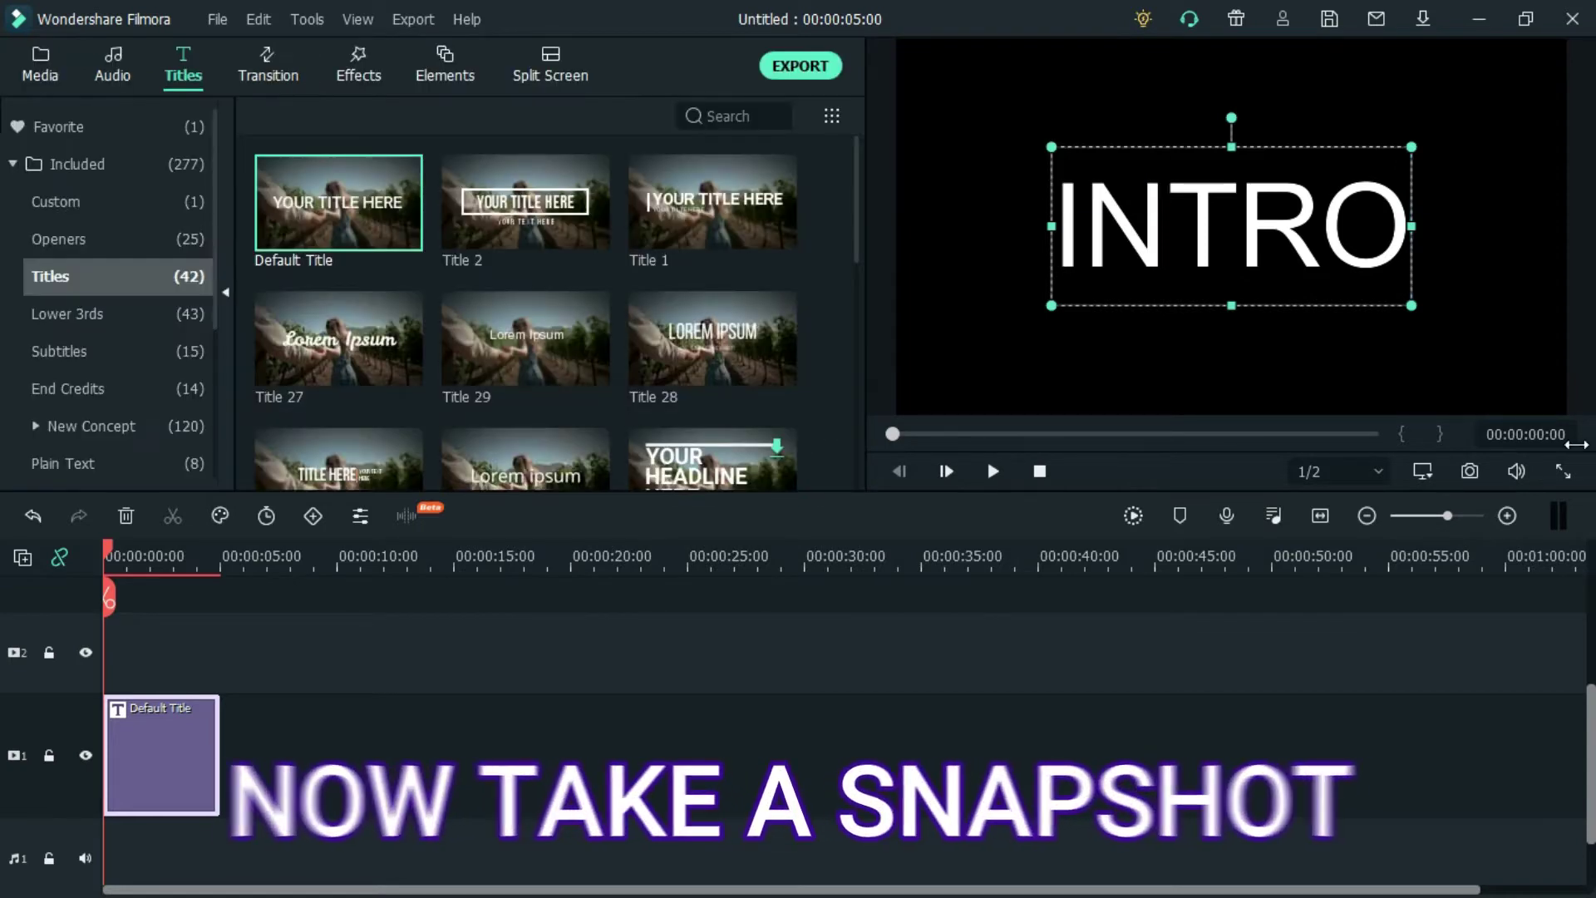
Step: Snapshot the INTRO title, place Snapshot_10 on track 2, and lock and hide track 1
left_click(1471, 472)
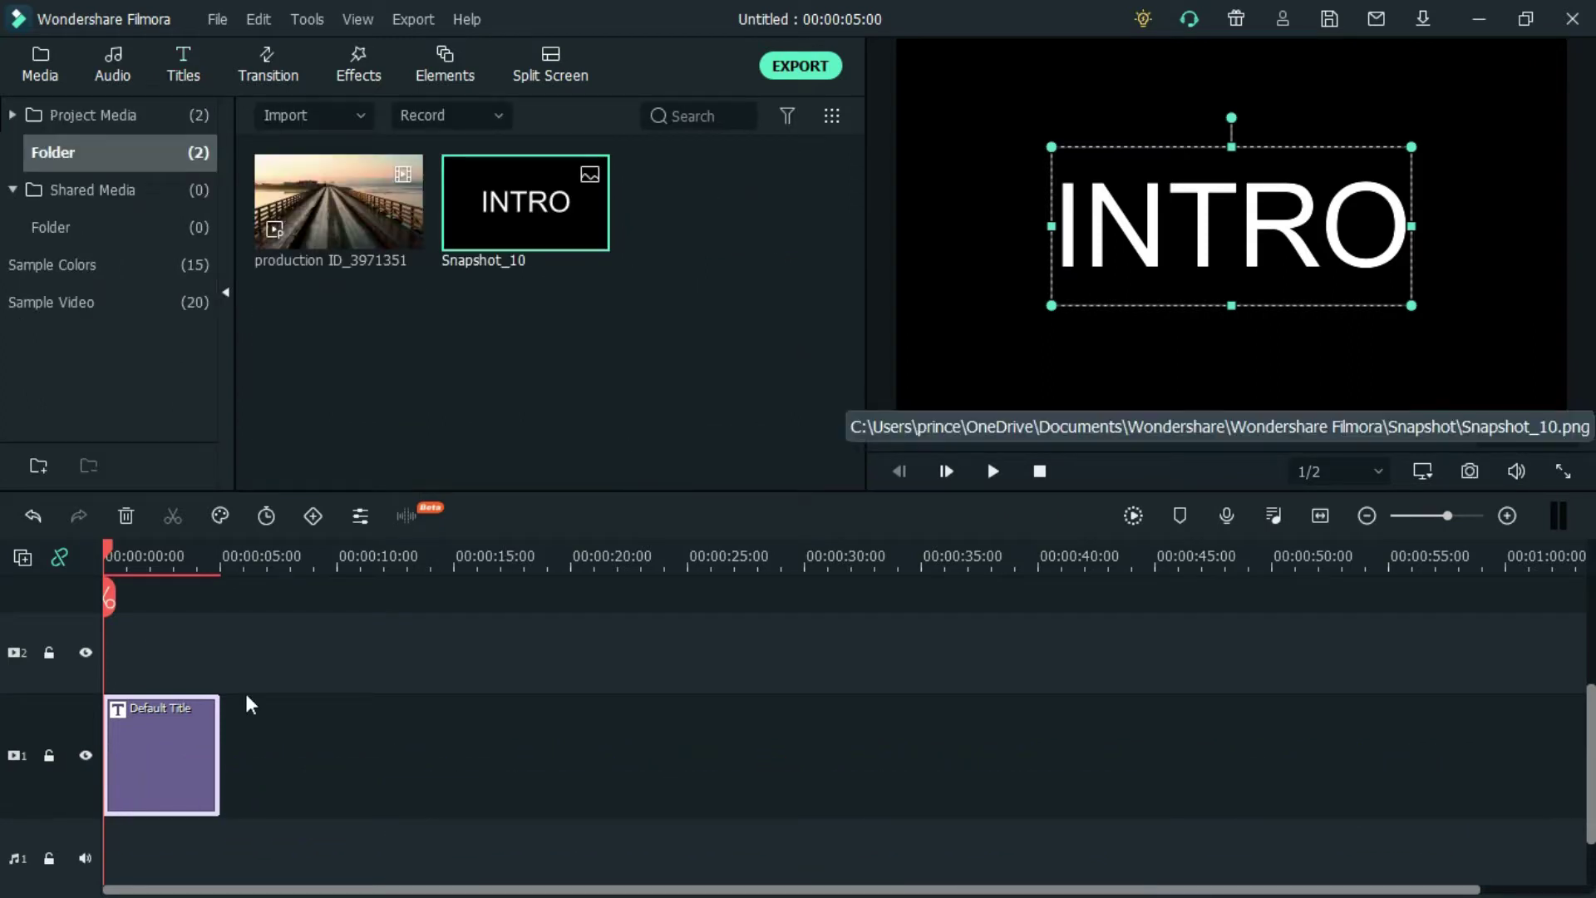
left_click(49, 755)
mouse_move(525, 208)
left_mouse_down()
mouse_move(451, 551)
mouse_move(98, 653)
left_mouse_up()
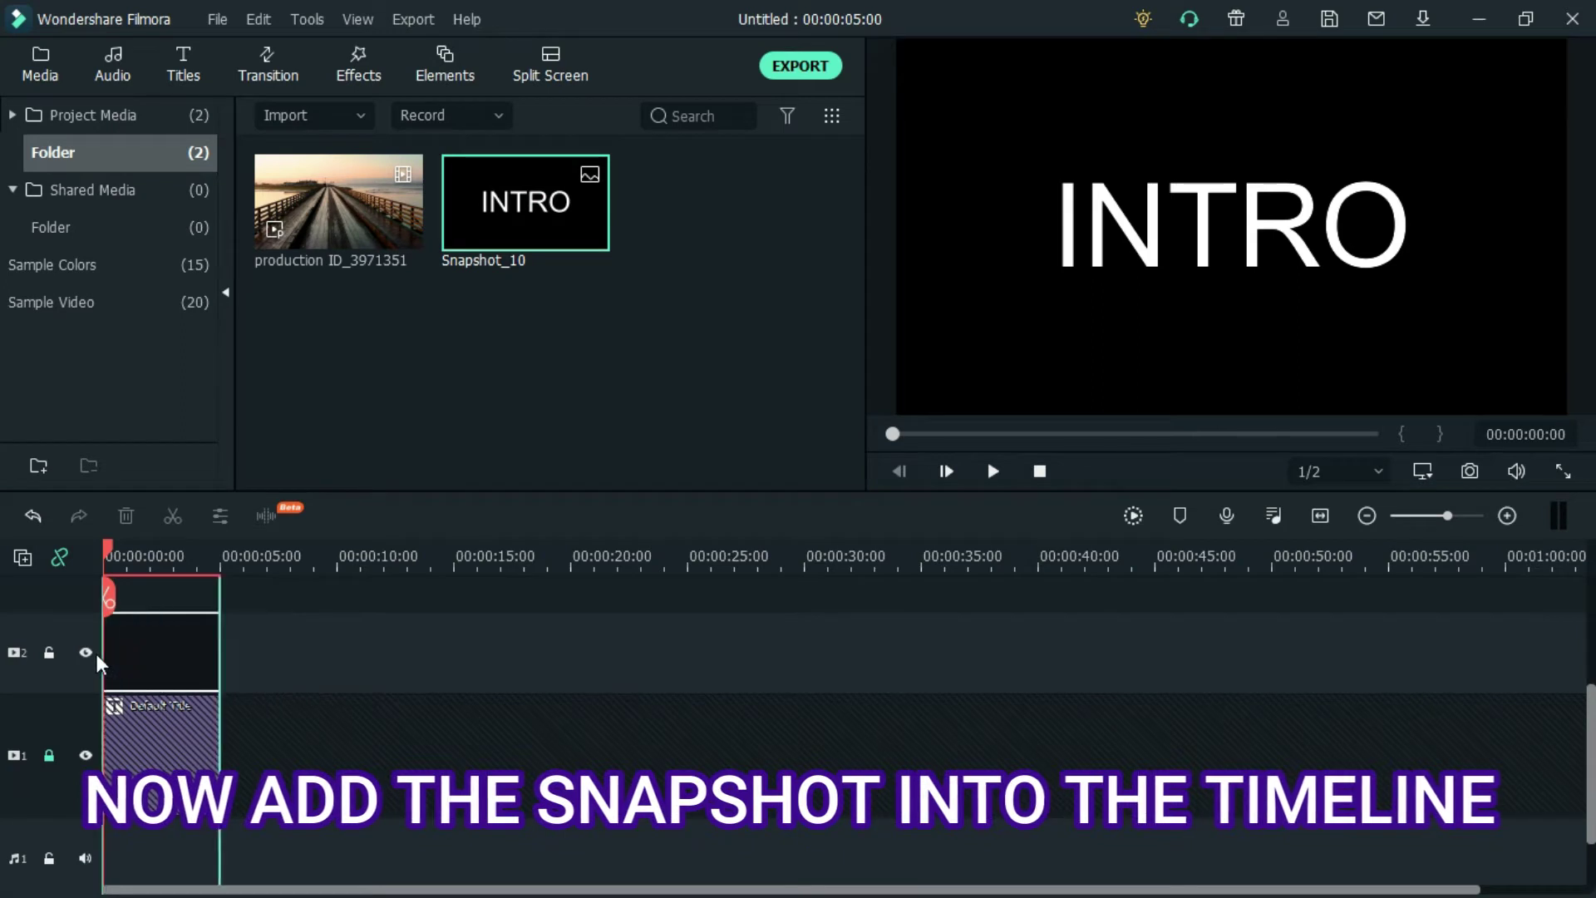
left_click(86, 754)
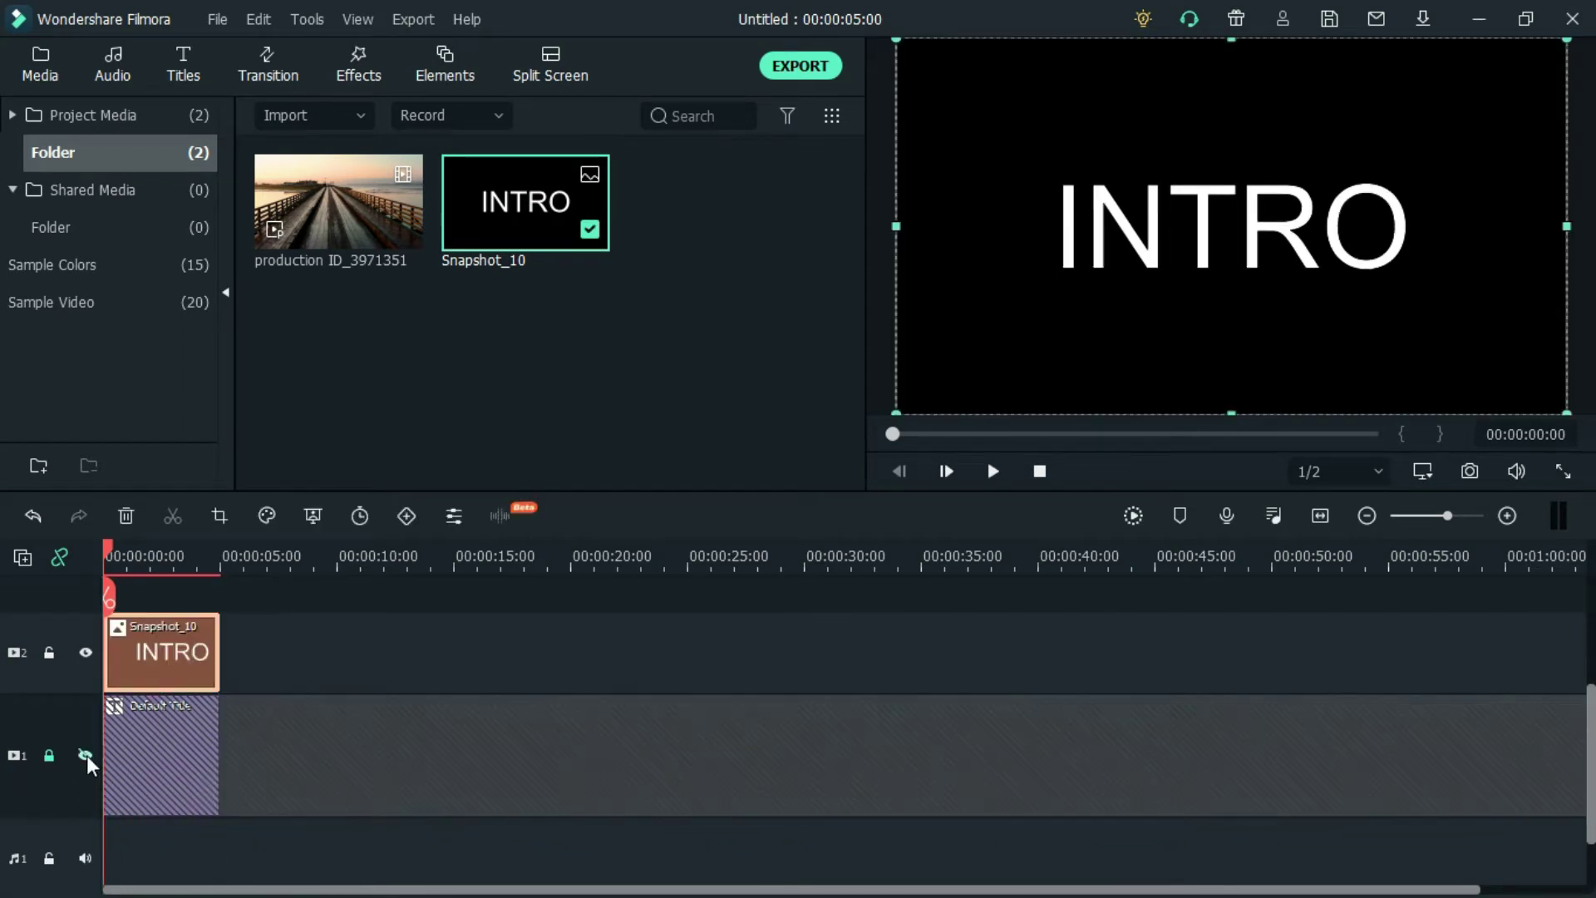
Step: Apply the Utility Image Mask effect to the Snapshot_10 clip
left_click(355, 59)
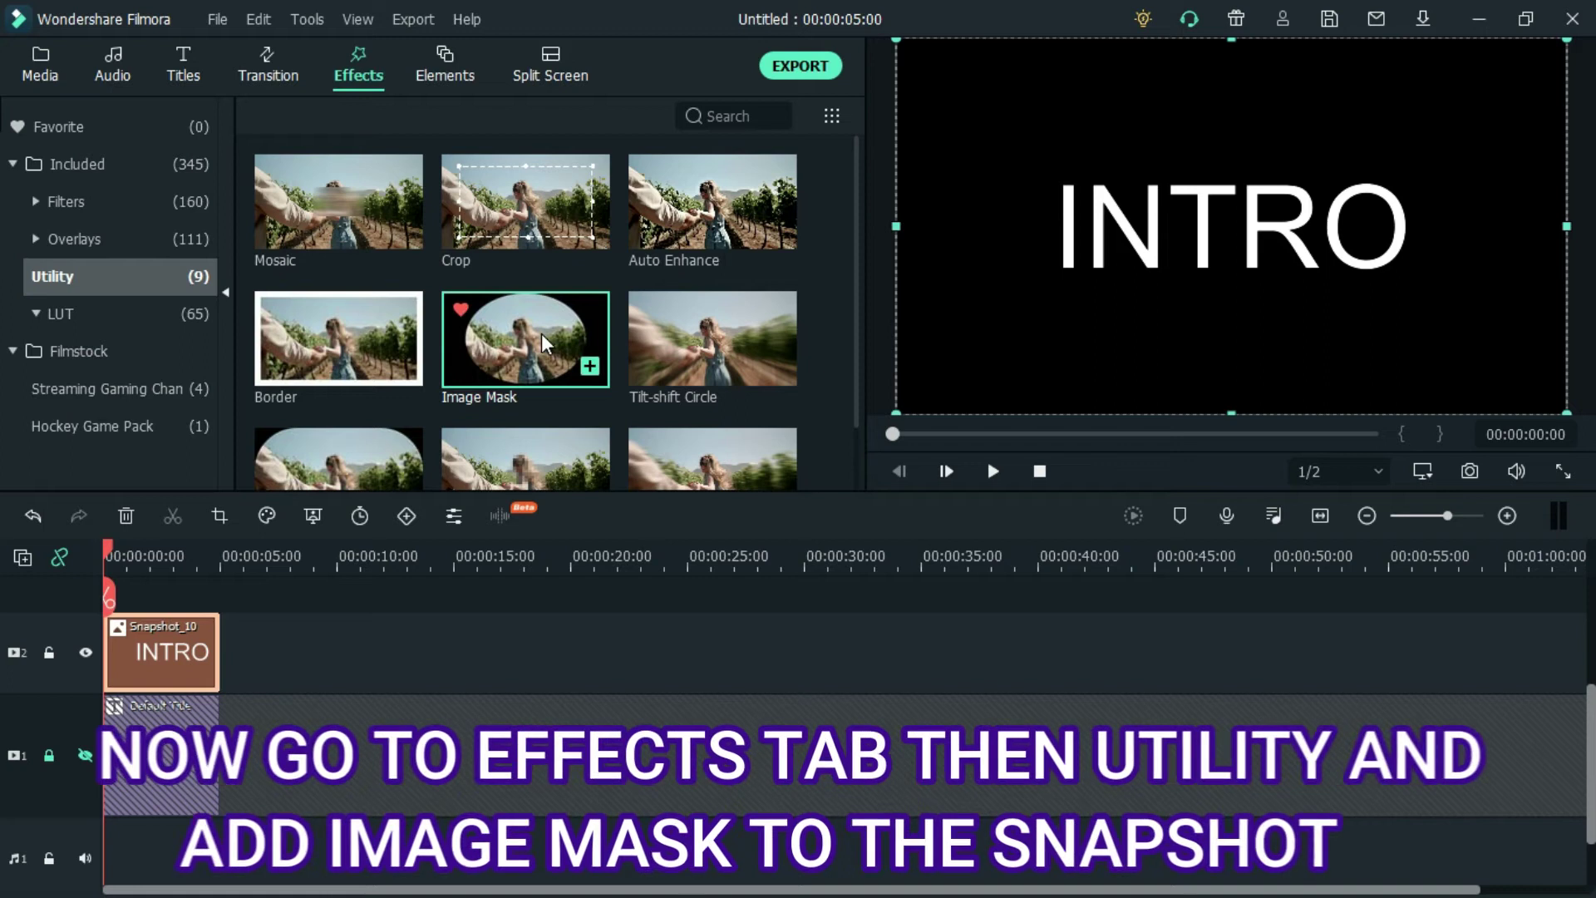
left_click_drag(541, 332, 420, 505)
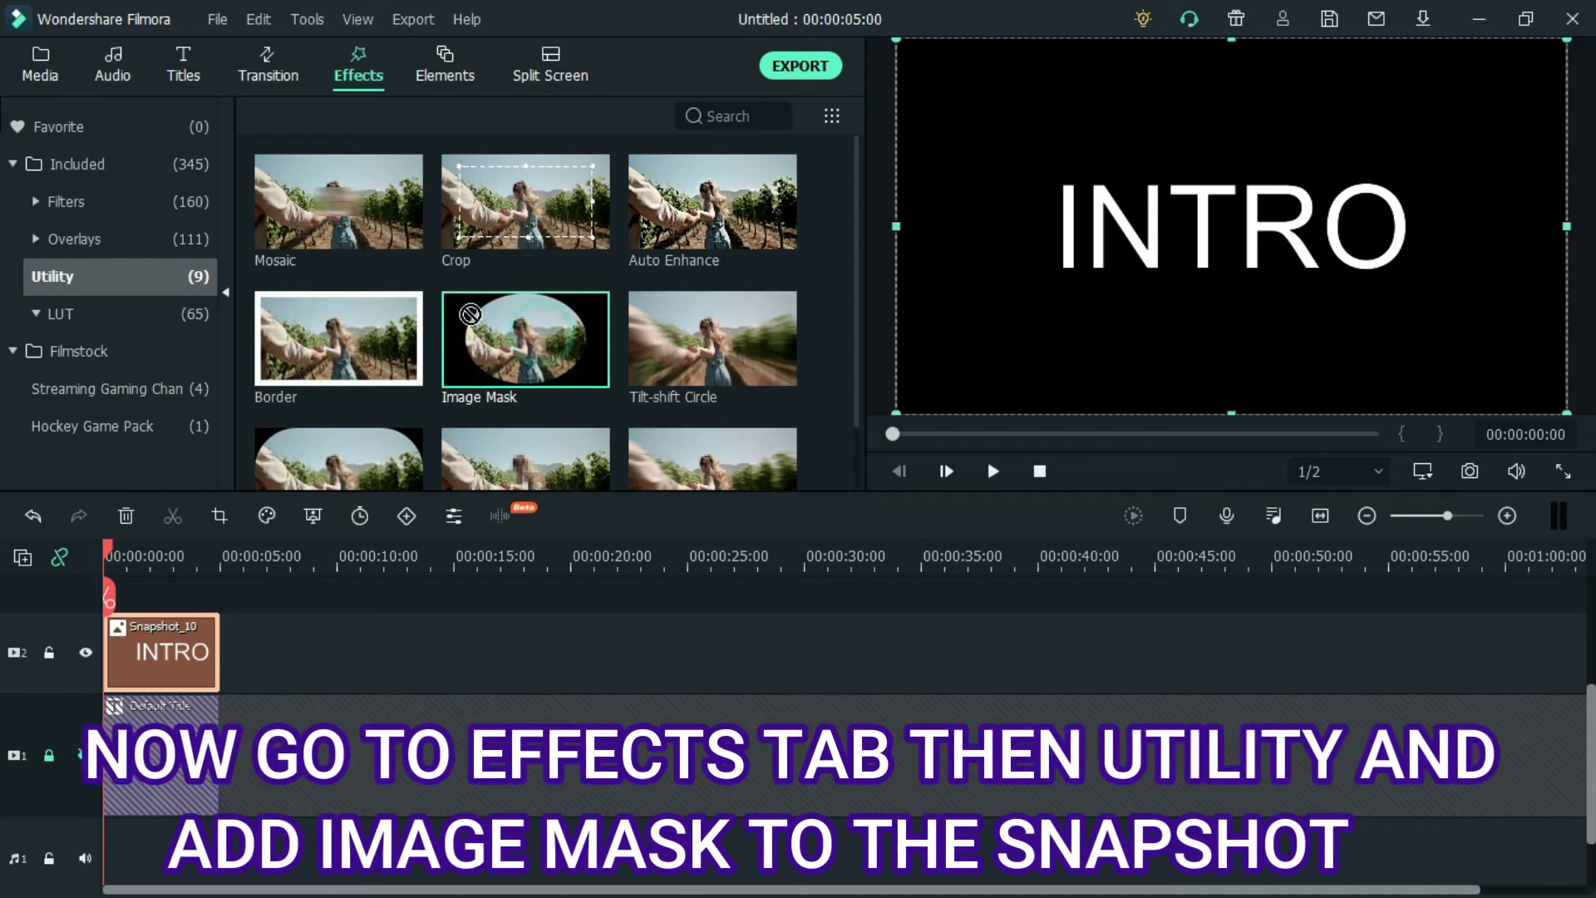
left_click_drag(257, 652, 177, 639)
Step: In the snapshot's properties, choose the square preset for its Image Mask (X 0, Y 0, Width 100)
right_click(177, 645)
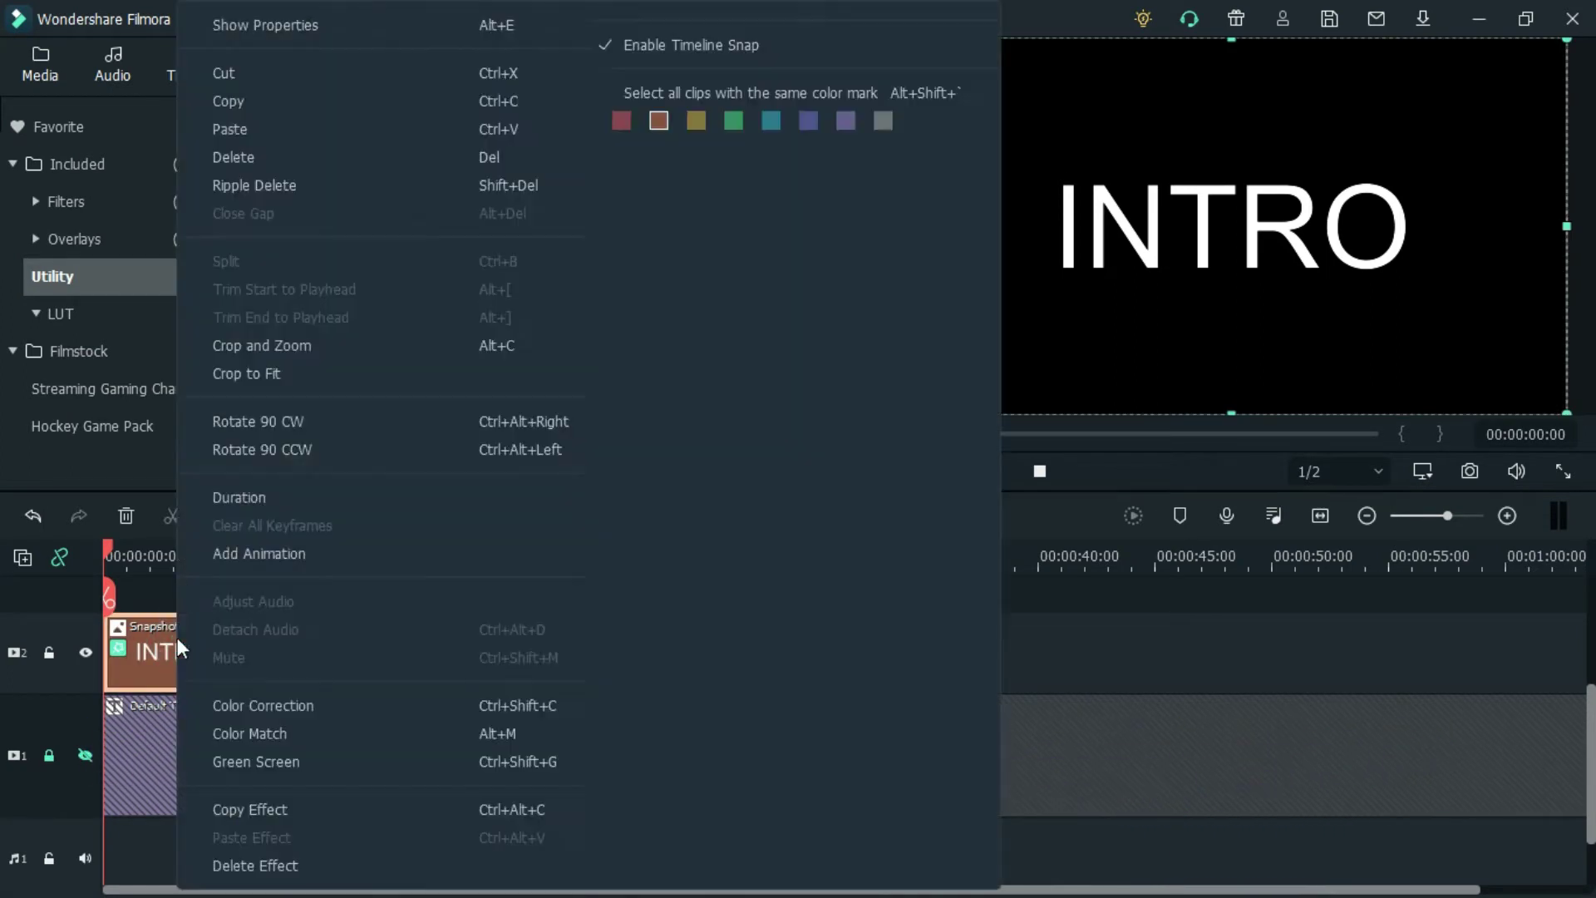
left_click(474, 32)
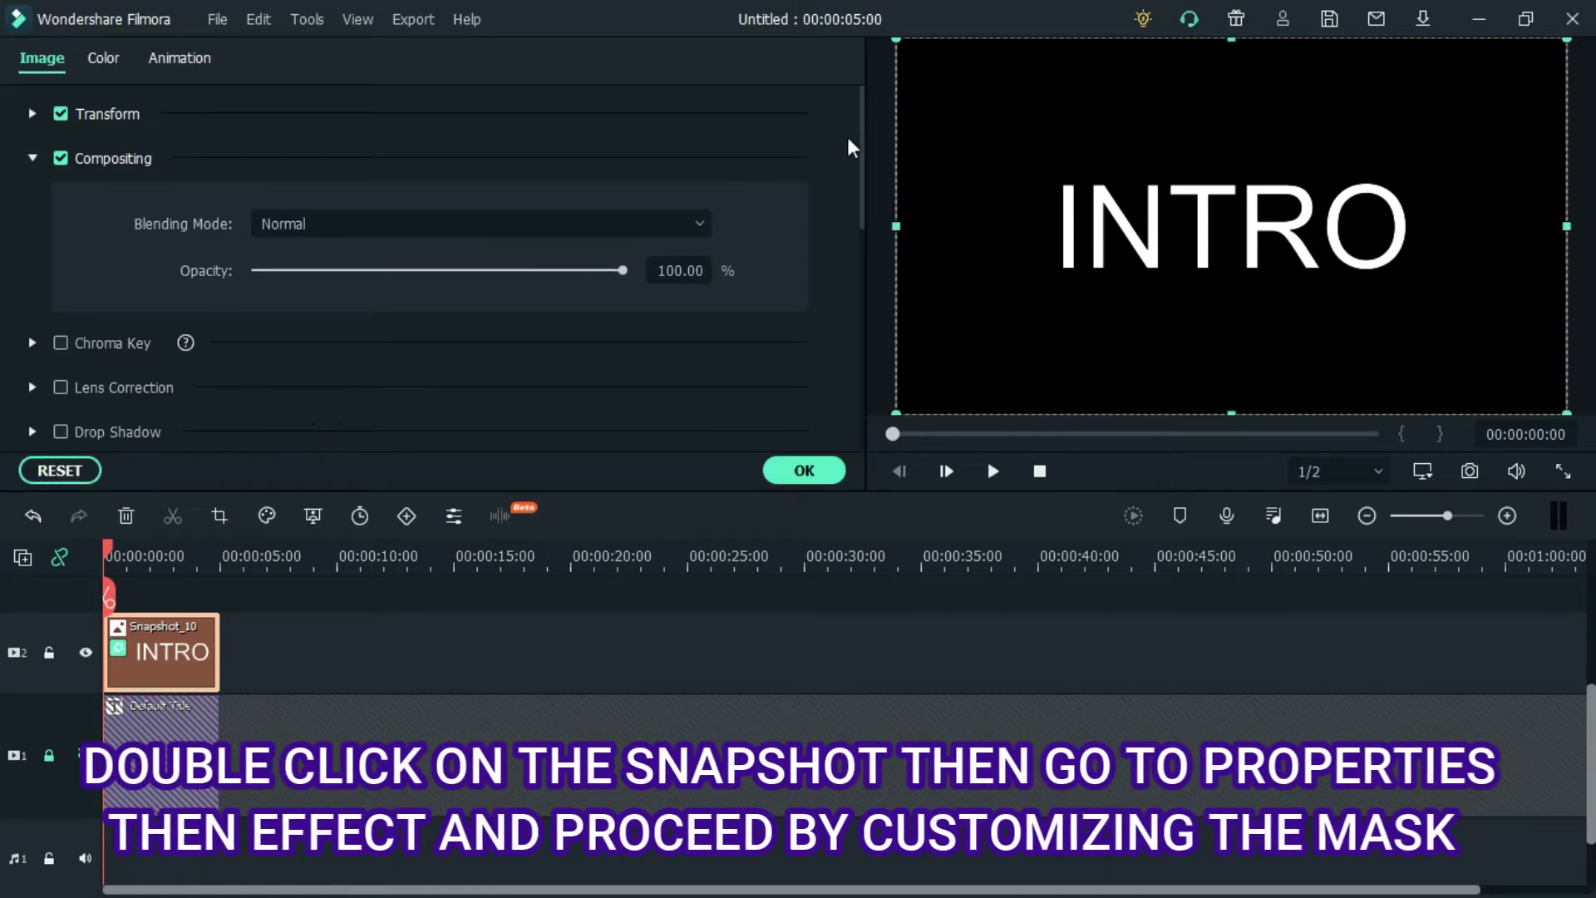
left_click_drag(863, 185, 856, 298)
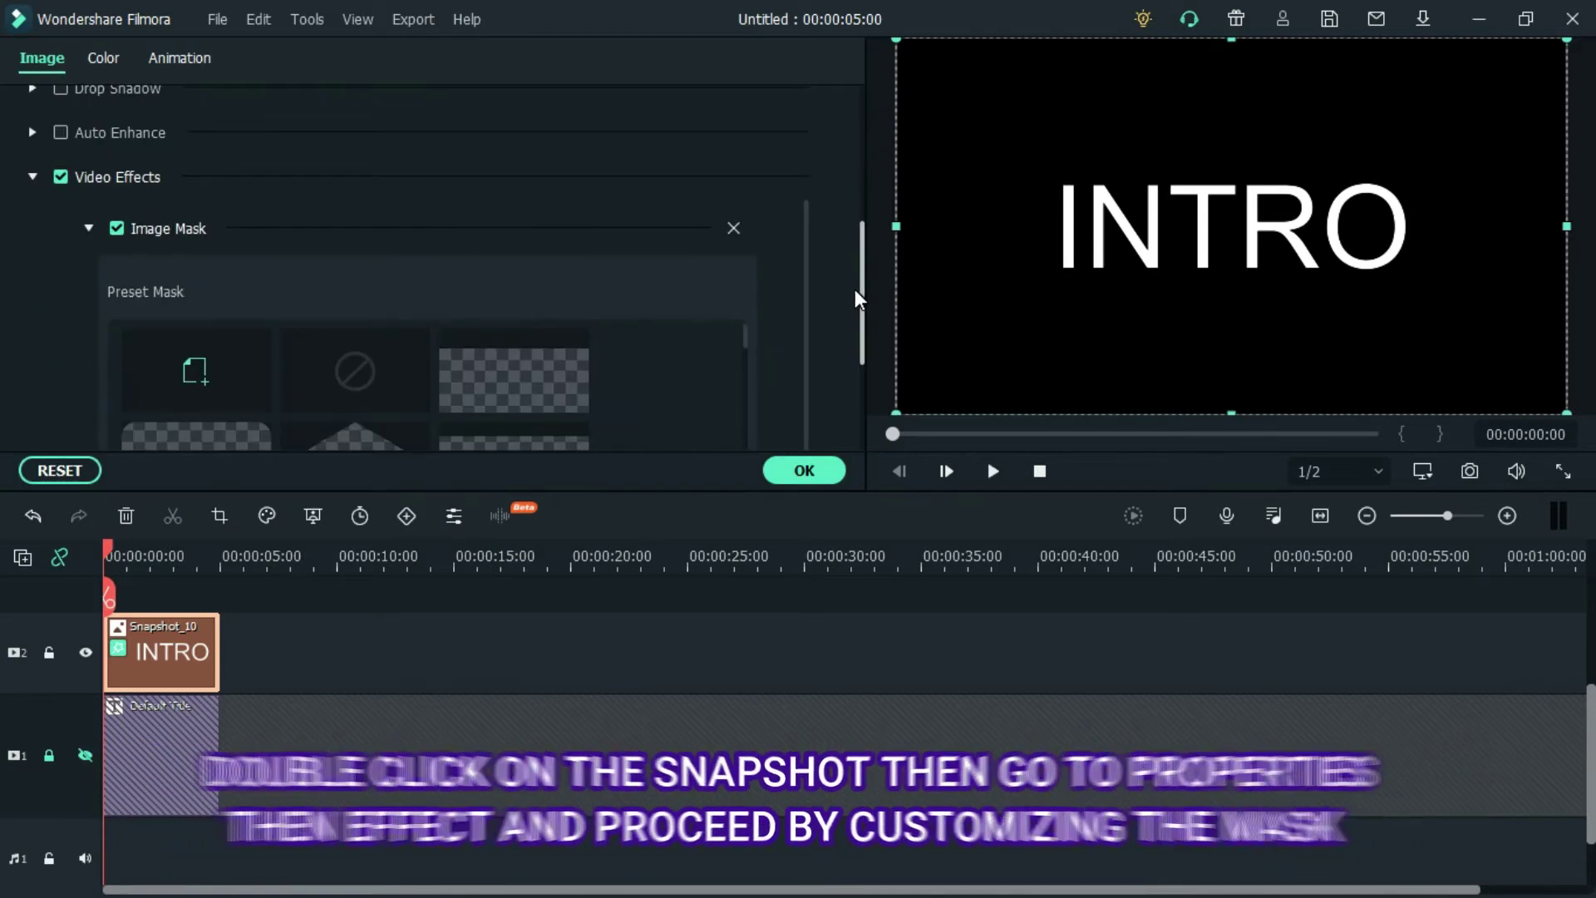
scroll(850, 283, "down", 1)
left_click_drag(745, 297, 746, 466)
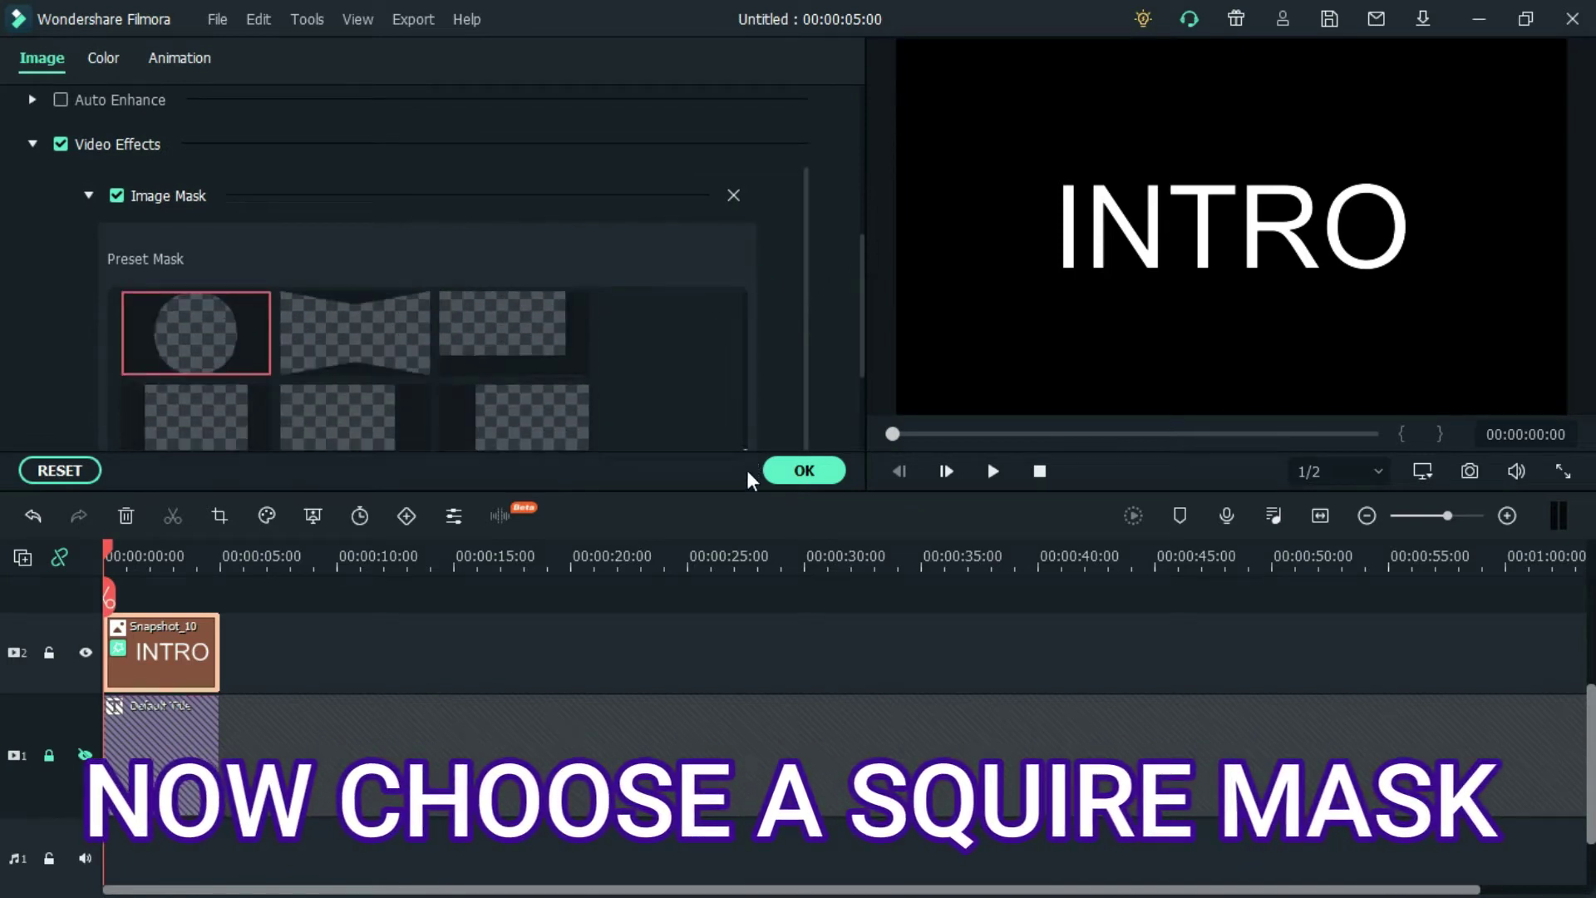
left_click(203, 434)
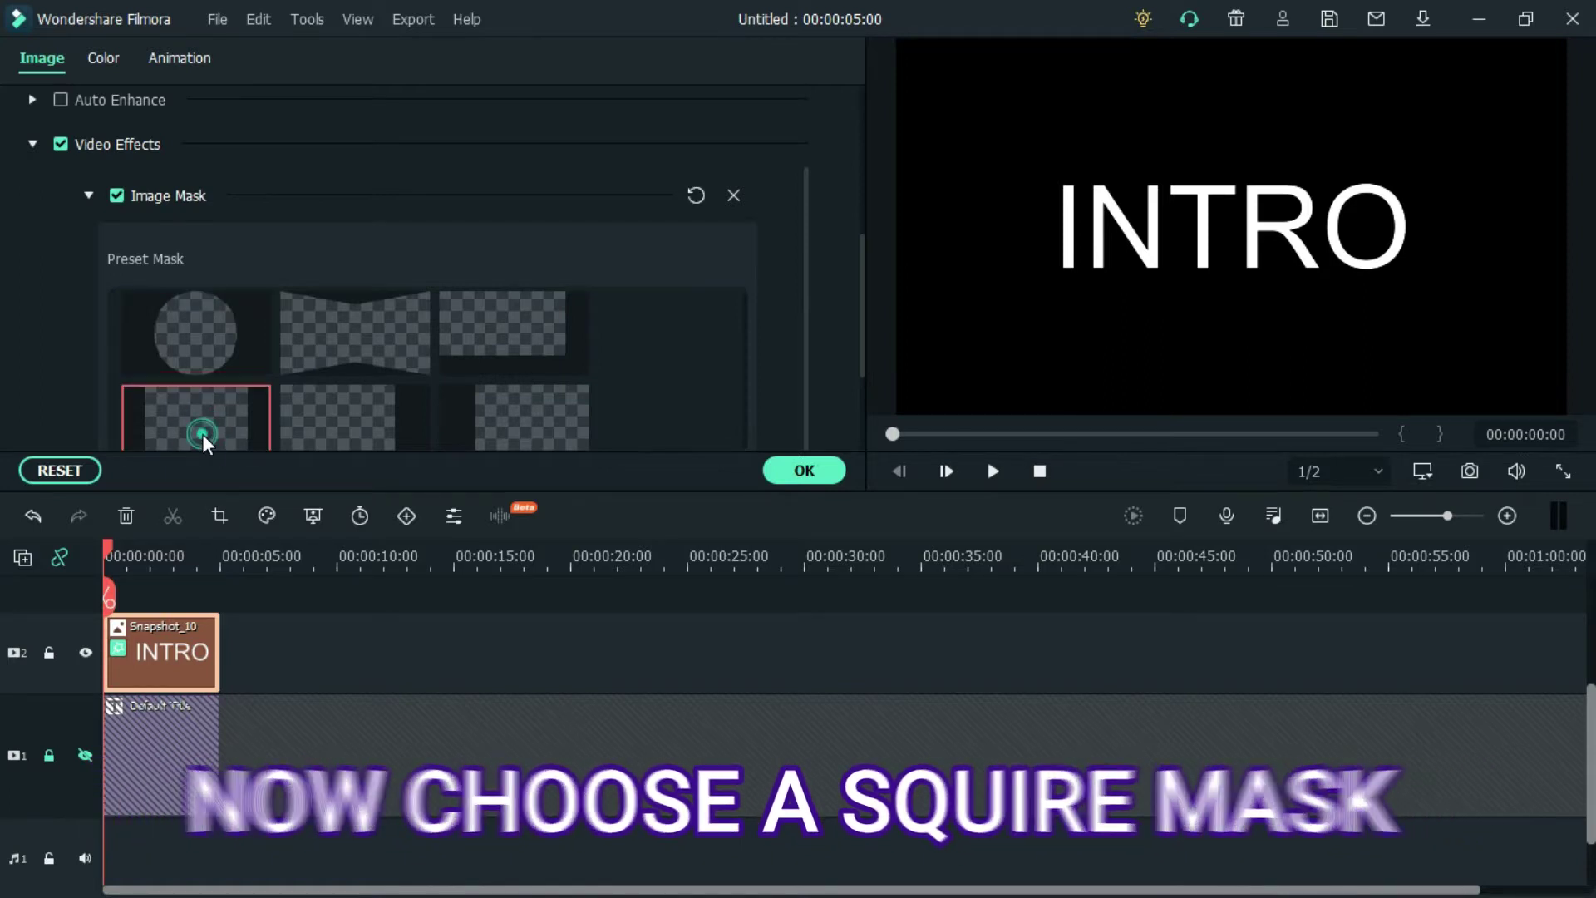
left_click_drag(862, 244, 859, 340)
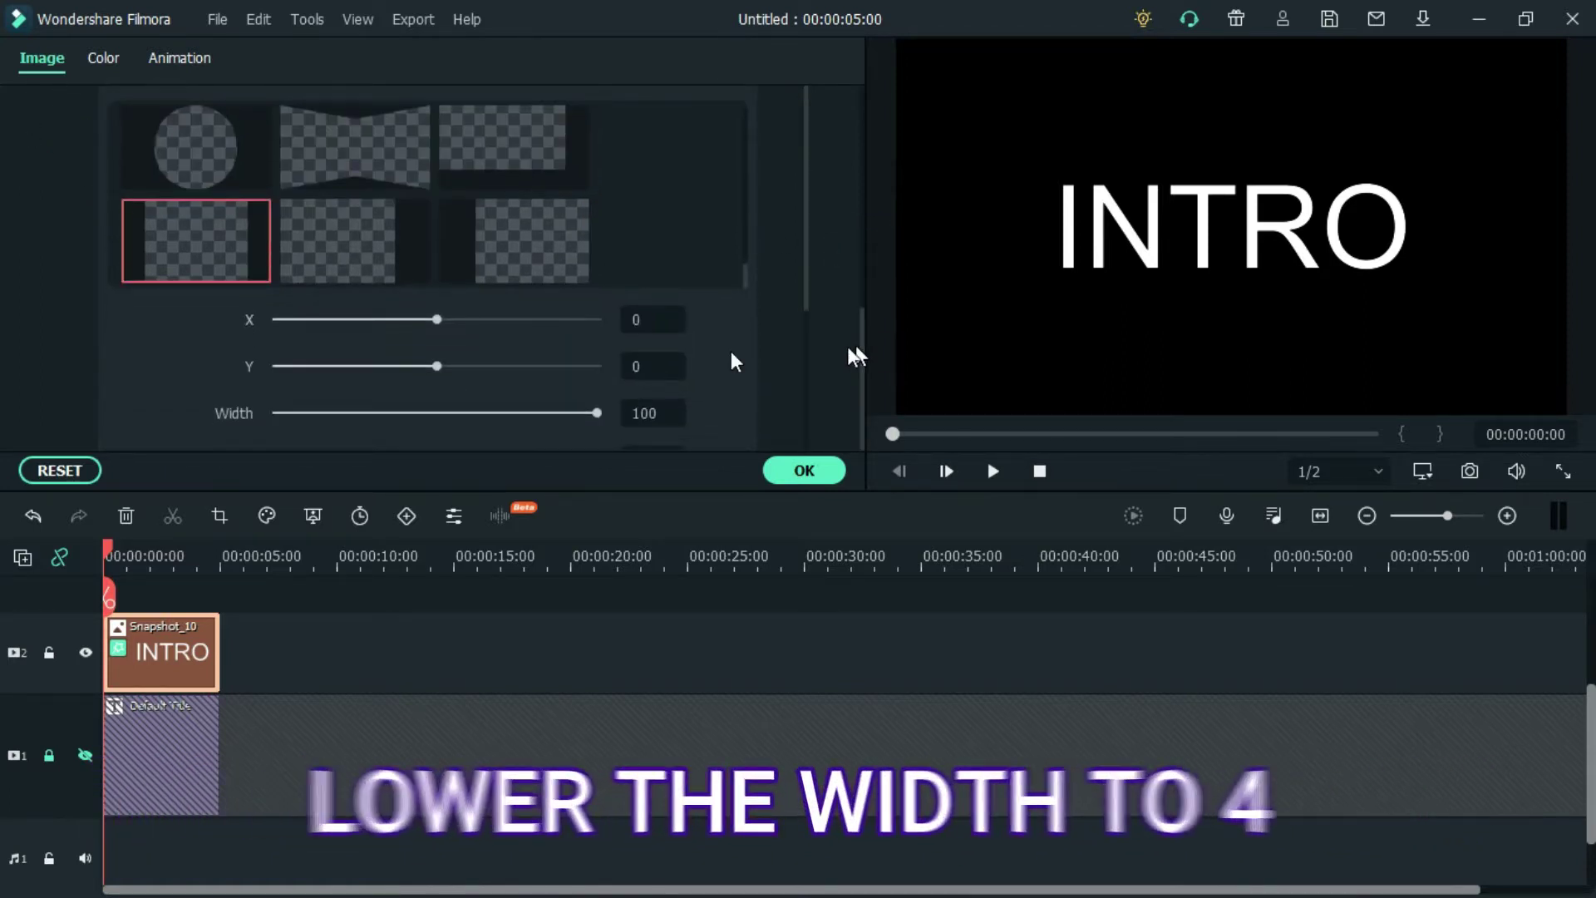
Step: Set the mask Width to 4 and its X position to -135 for a thin white sliver
left_click_drag(597, 413, 357, 413)
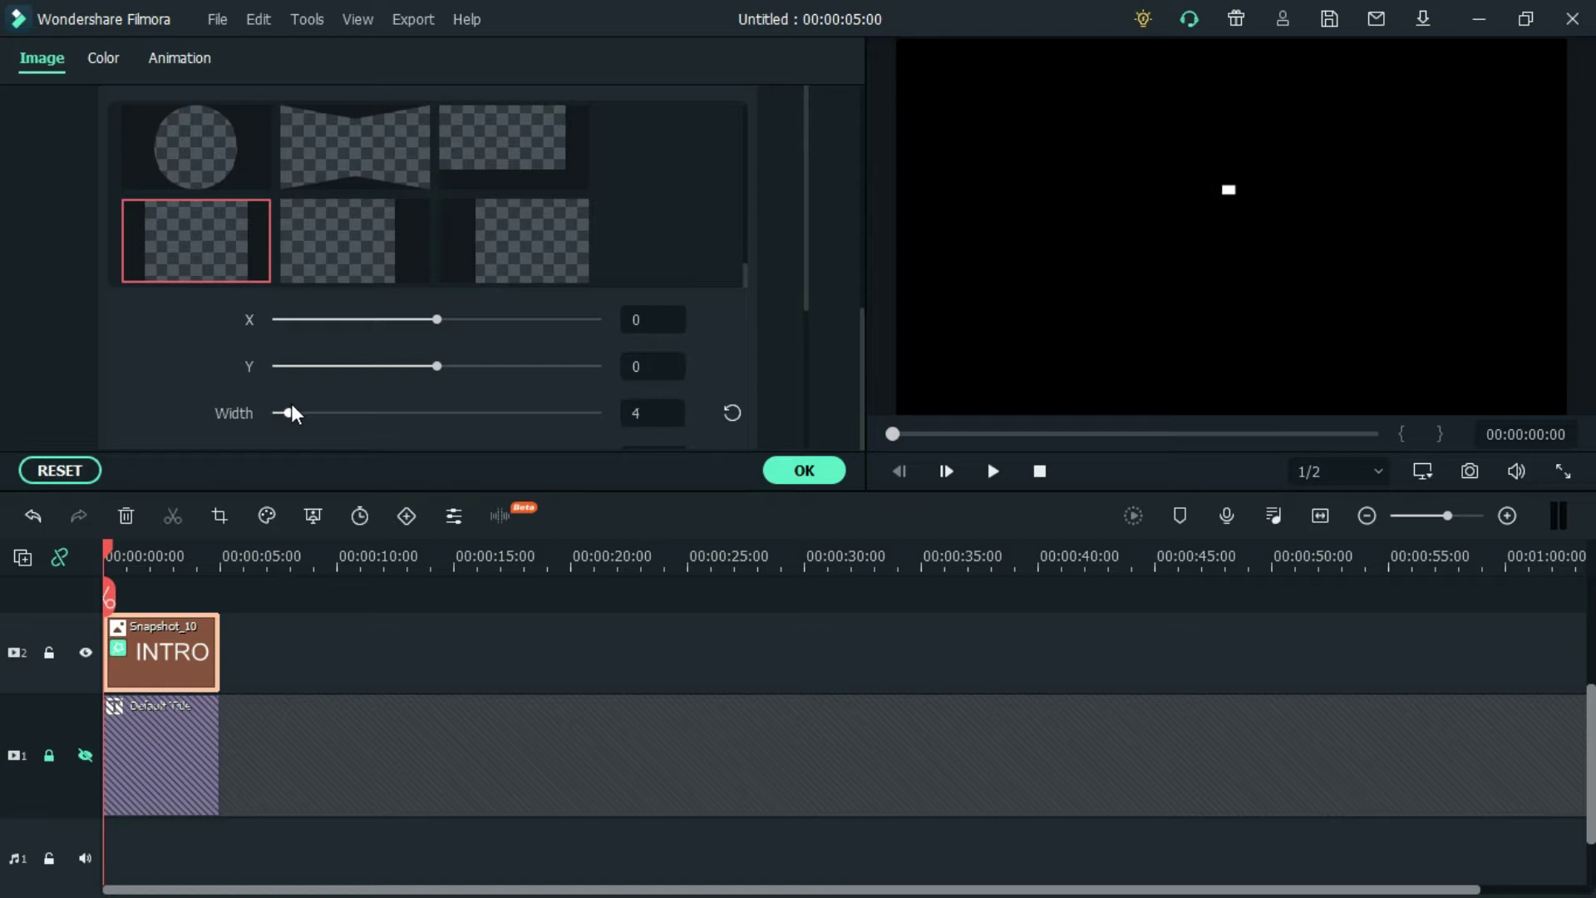
left_click(645, 319)
type("-7")
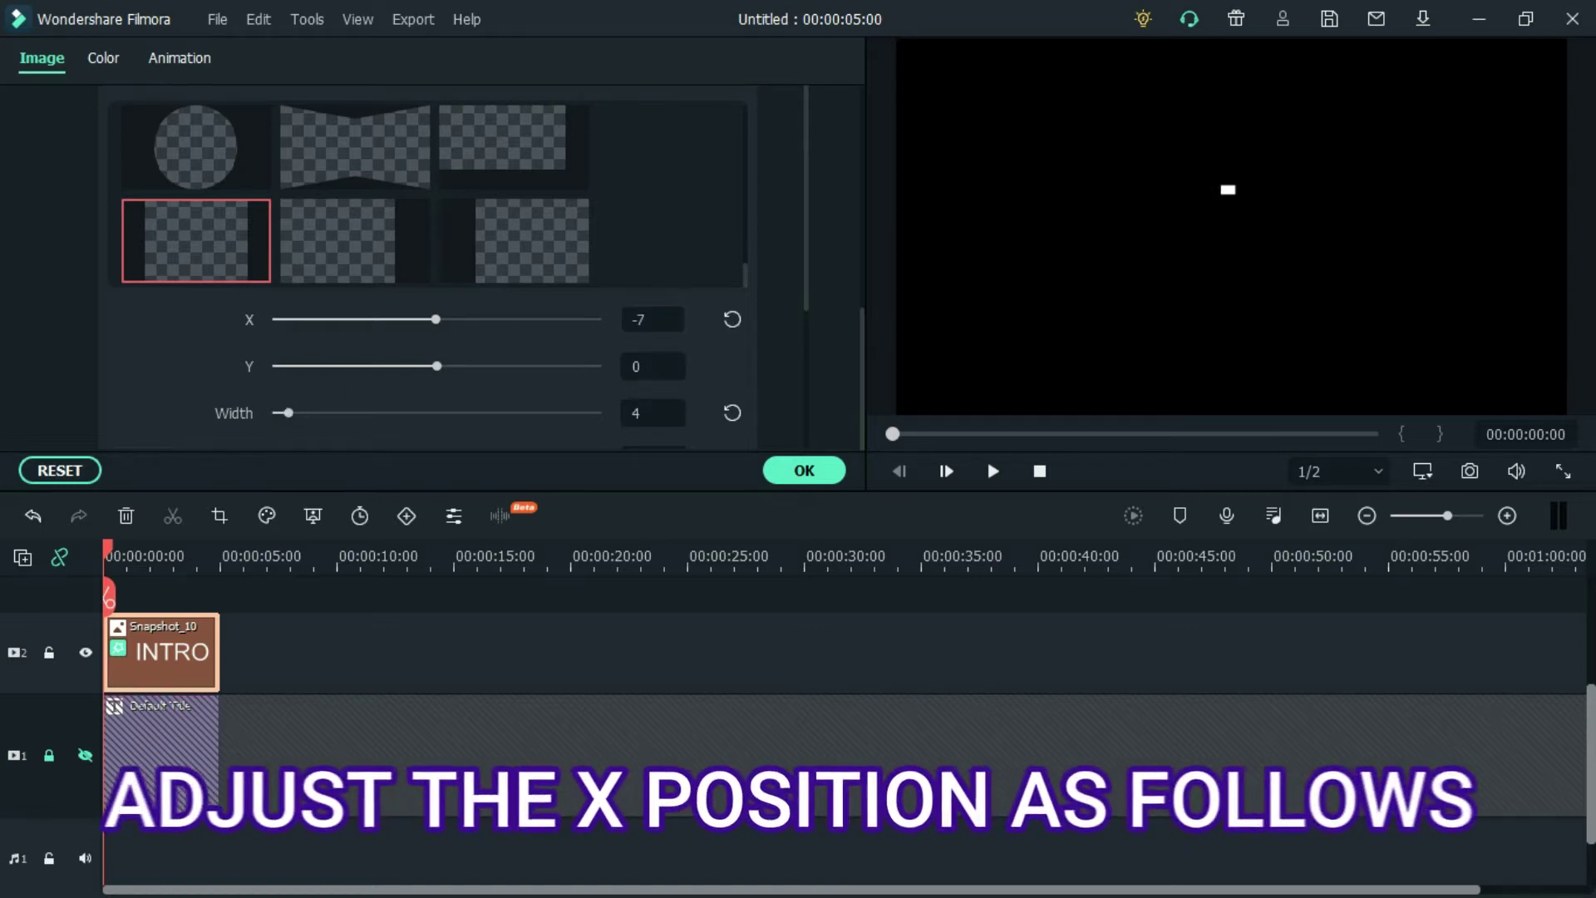
type("-138")
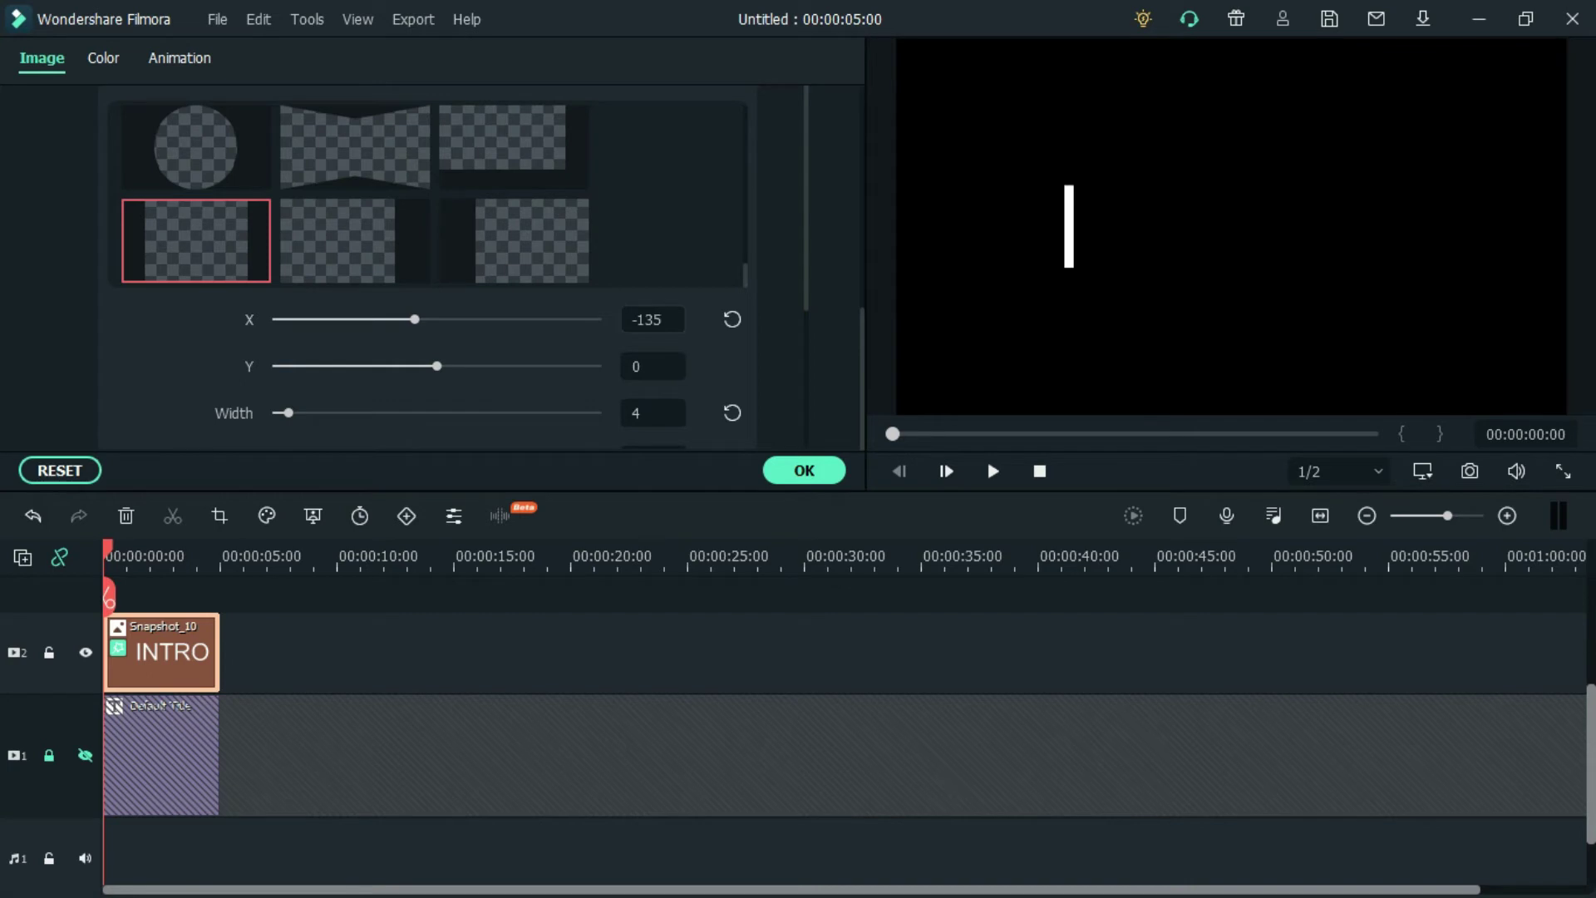
Step: Confirm the first mask, lock track 2, and place another Snapshot_10 on track 3
left_click(811, 470)
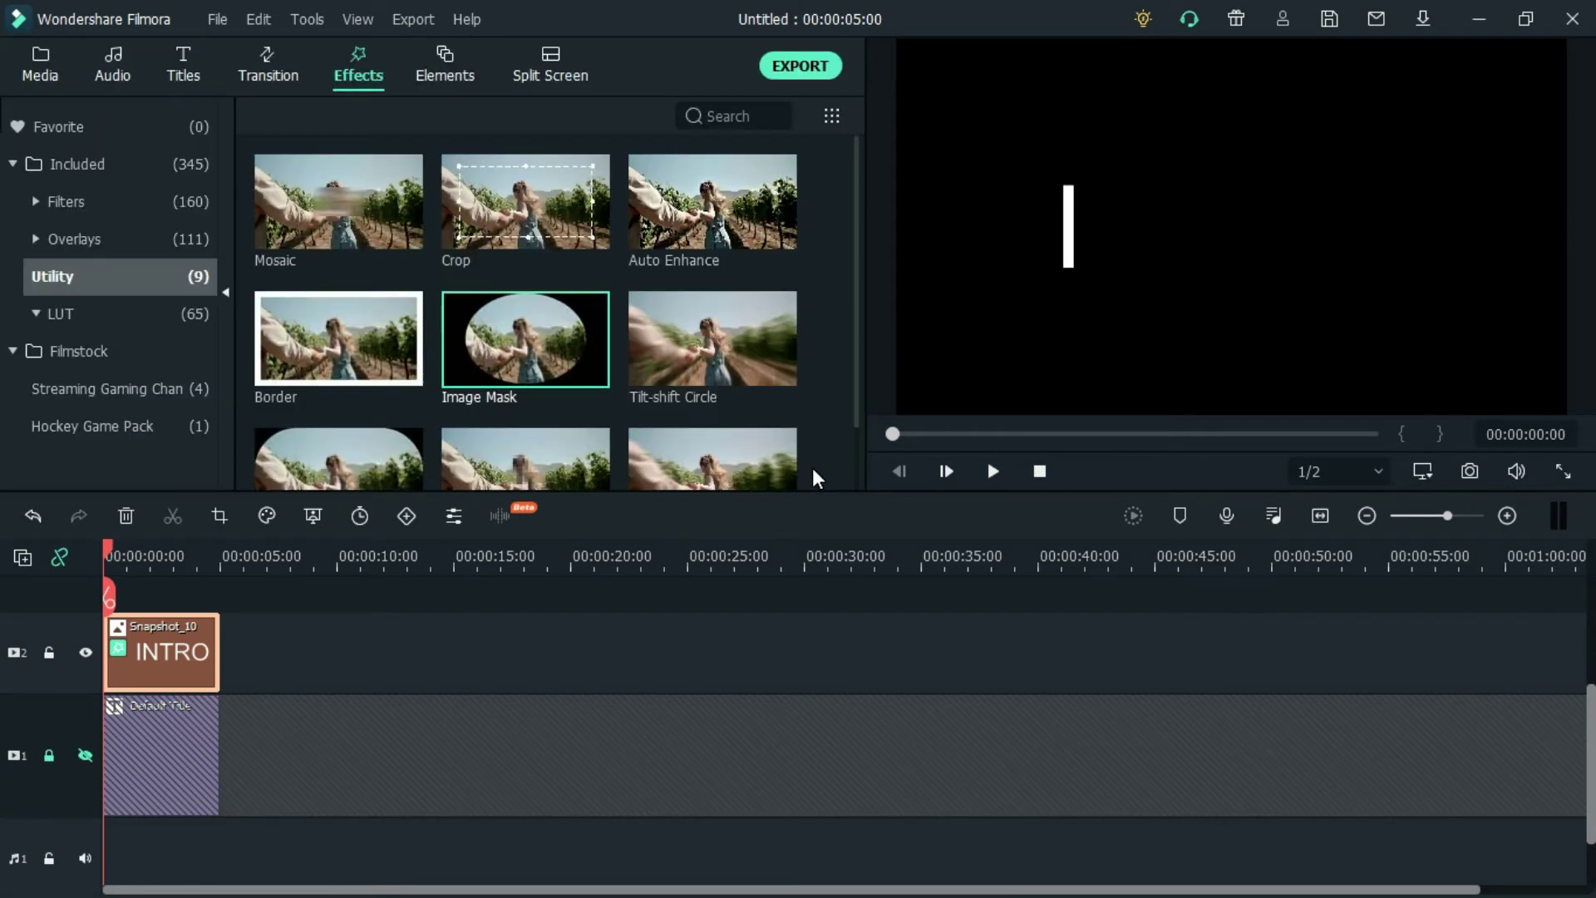
left_click(50, 652)
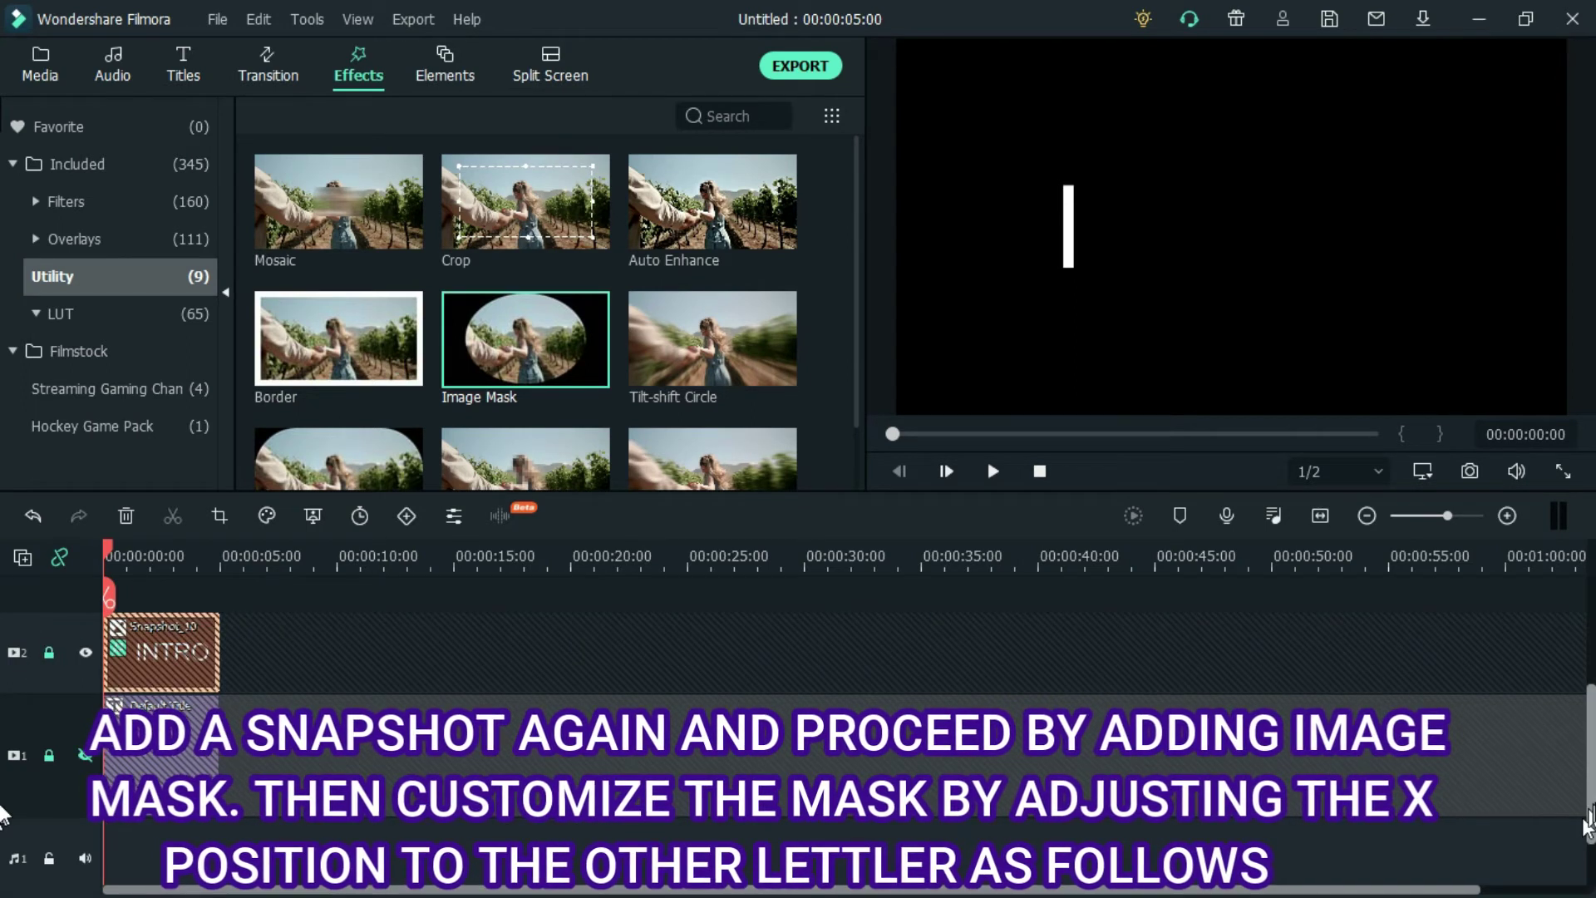
left_click_drag(1589, 765, 1590, 724)
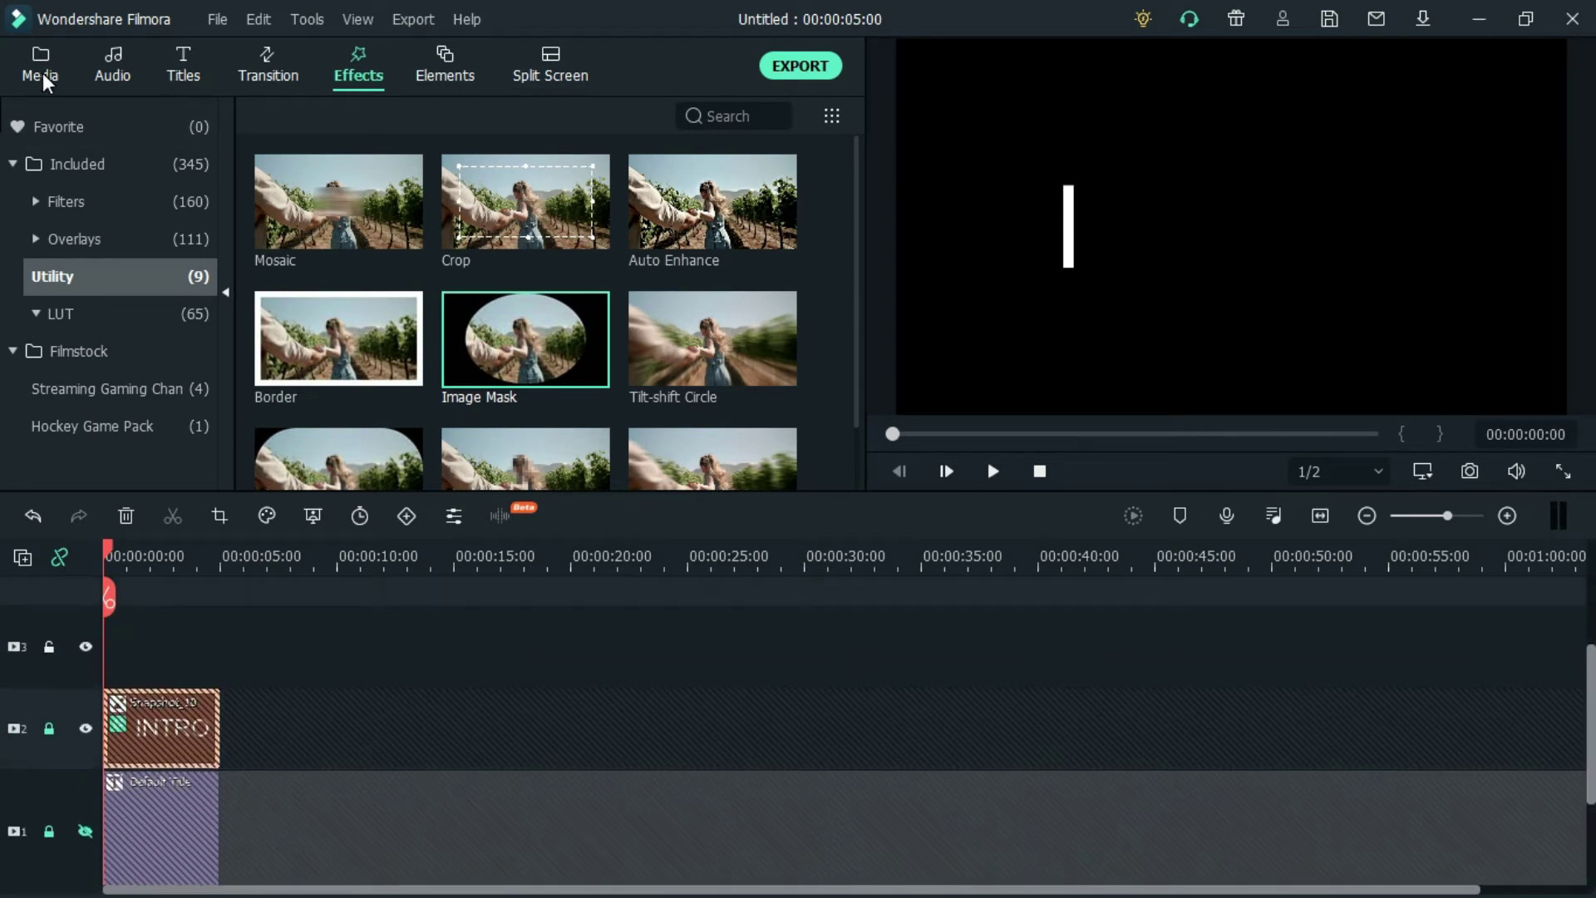
left_click(44, 75)
left_click_drag(309, 656, 158, 649)
Step: Apply Image Mask to the track-3 clip with Width 3 and X -25, and confirm
left_click(358, 64)
left_click_drag(526, 341, 166, 647)
double_click(166, 646)
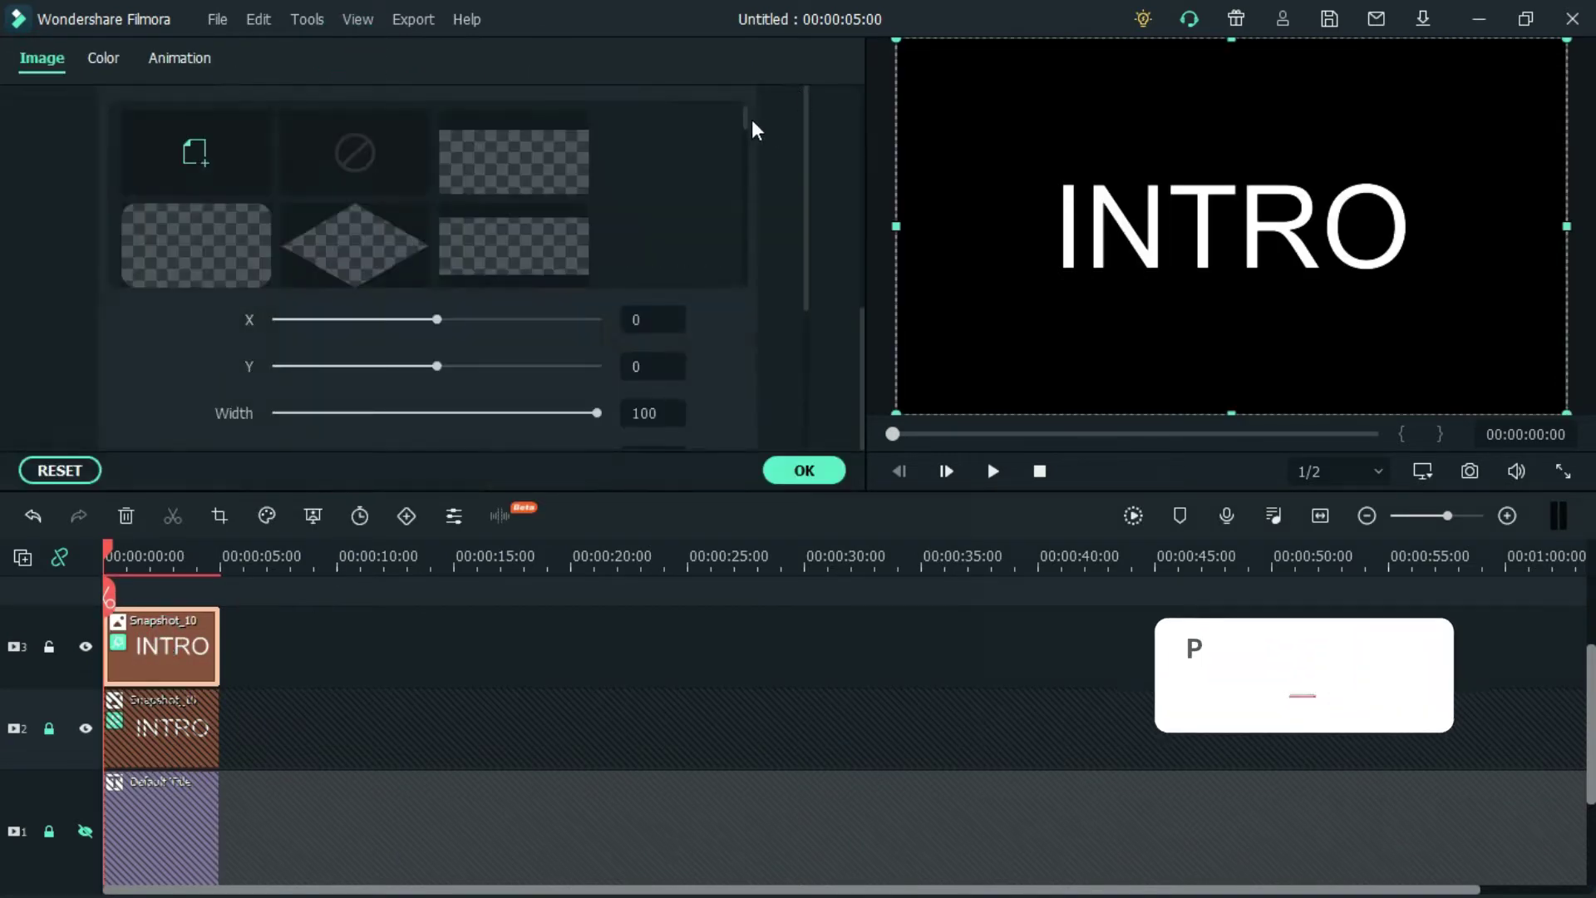
left_click_drag(597, 413, 405, 413)
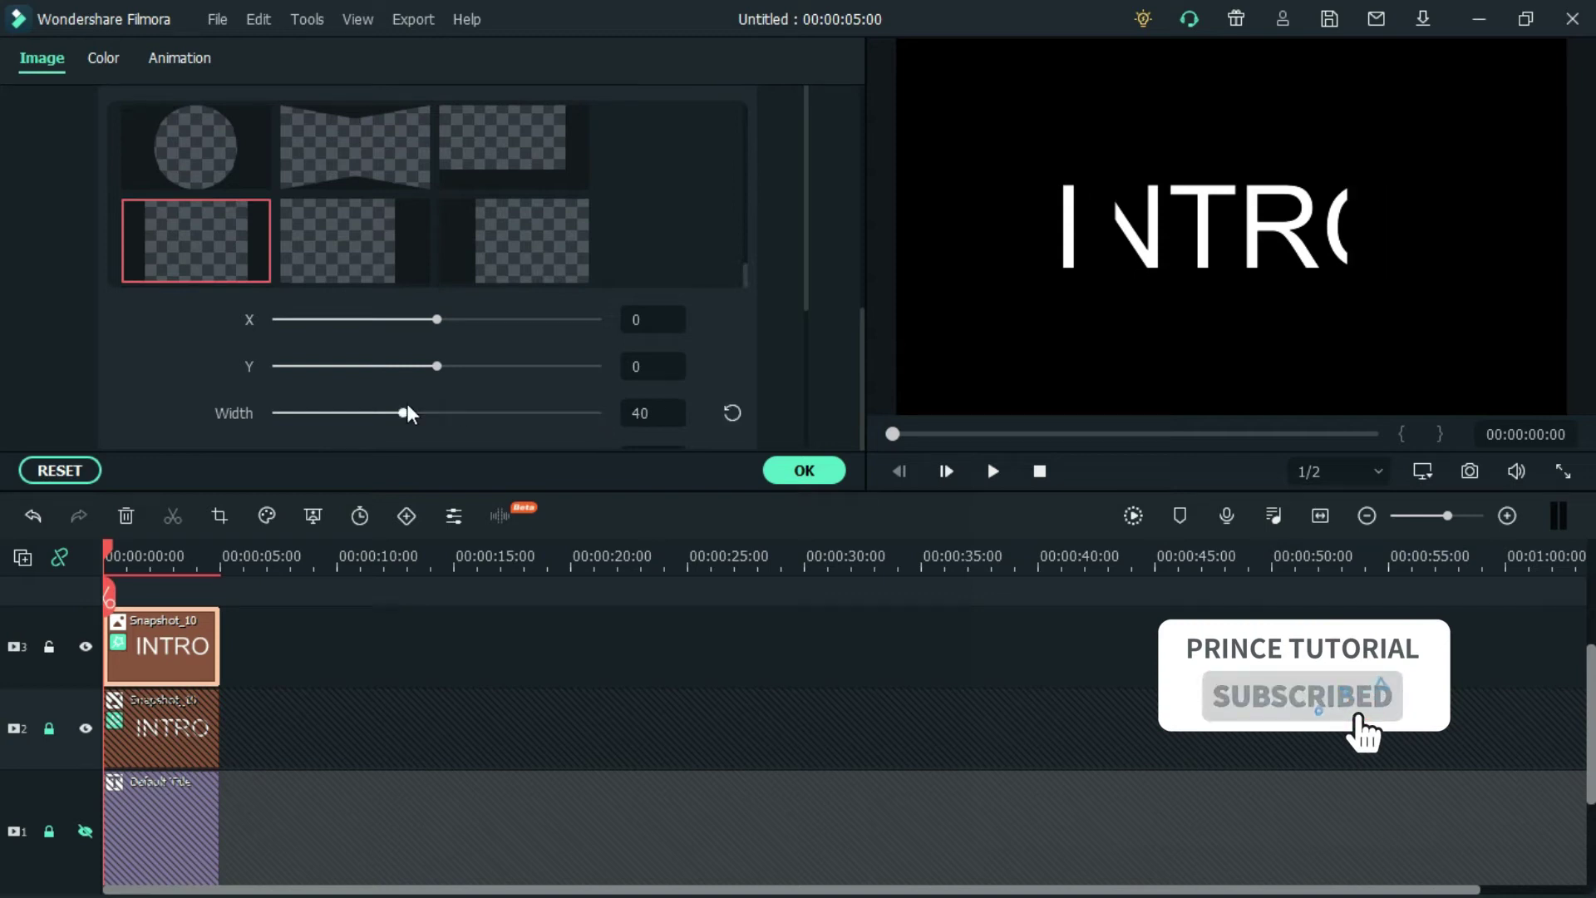
left_click_drag(297, 397, 291, 397)
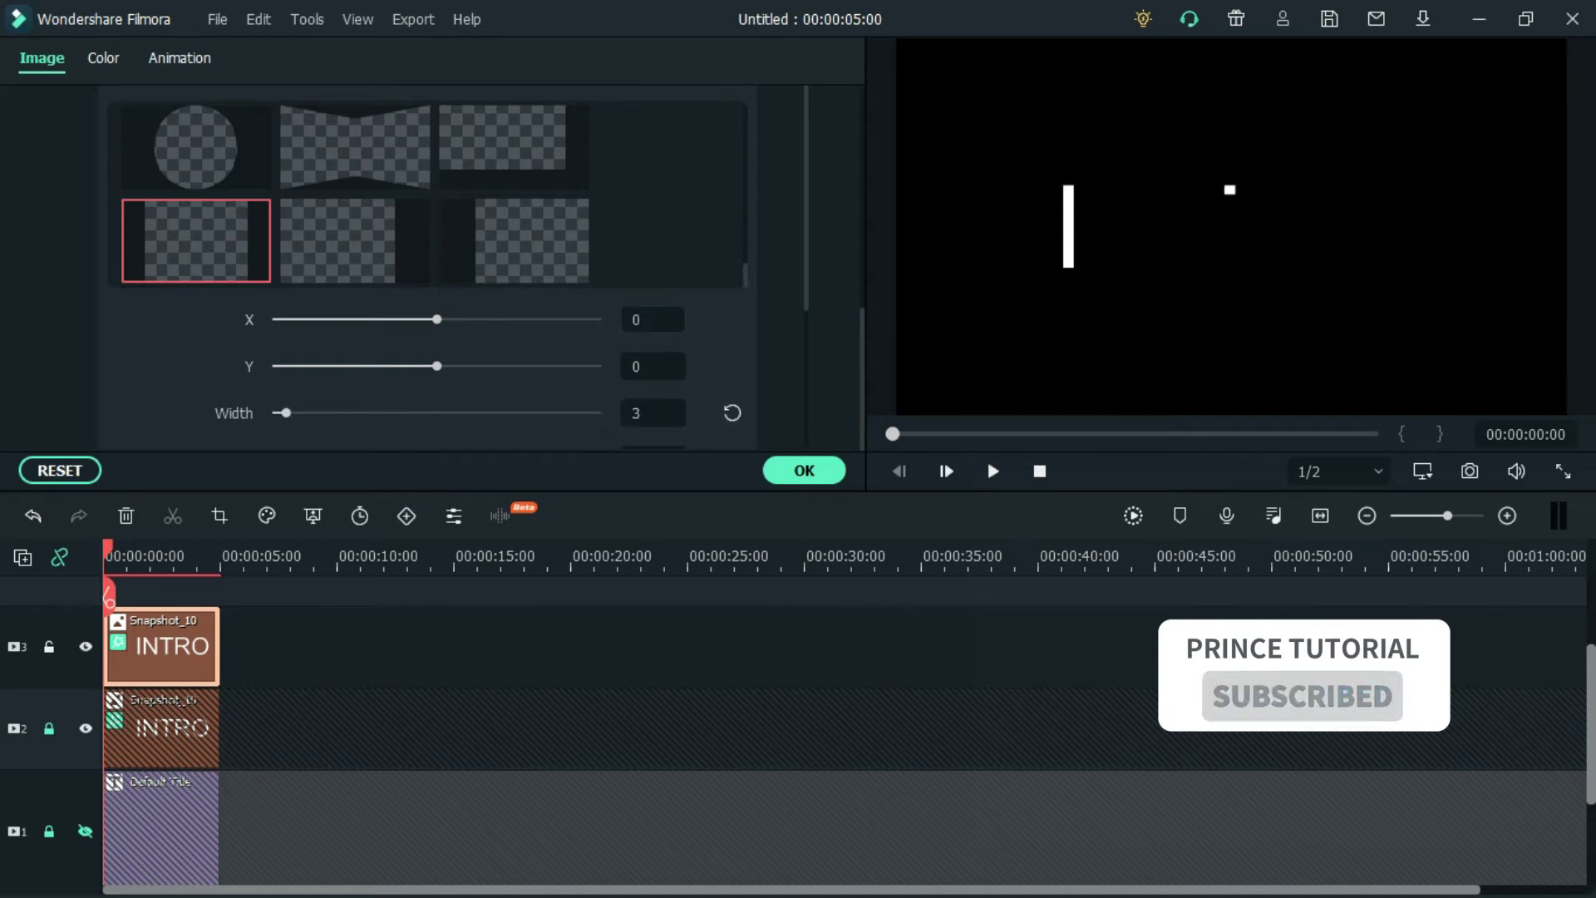
left_click_drag(436, 319, 438, 319)
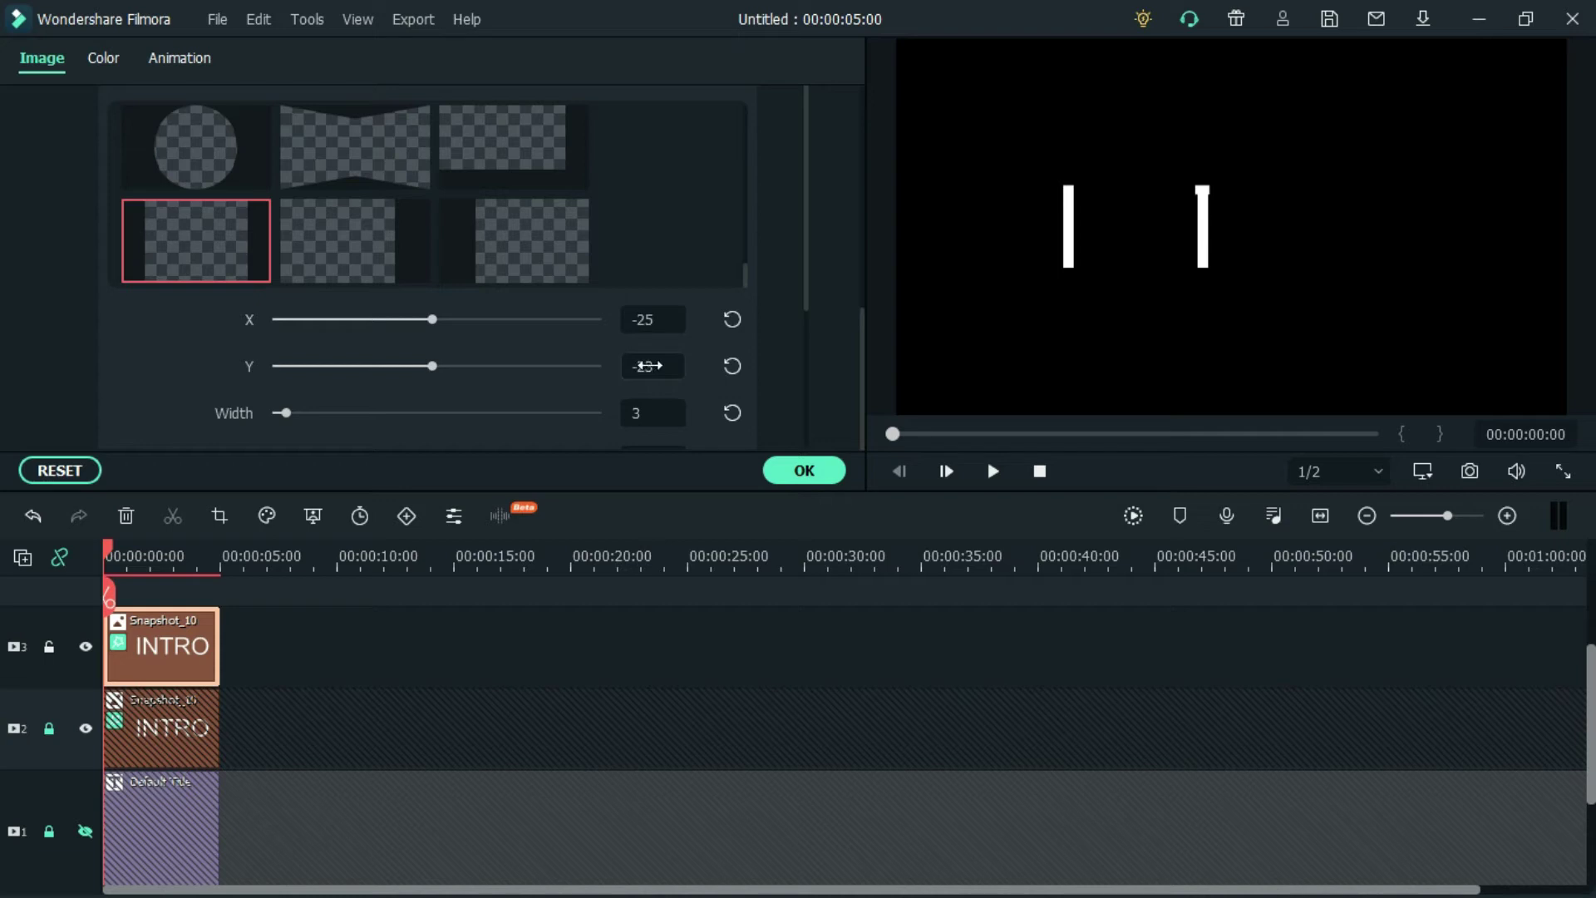
mouse_move(428, 362)
left_mouse_down()
mouse_move(400, 366)
mouse_move(415, 364)
left_mouse_up()
left_click(806, 471)
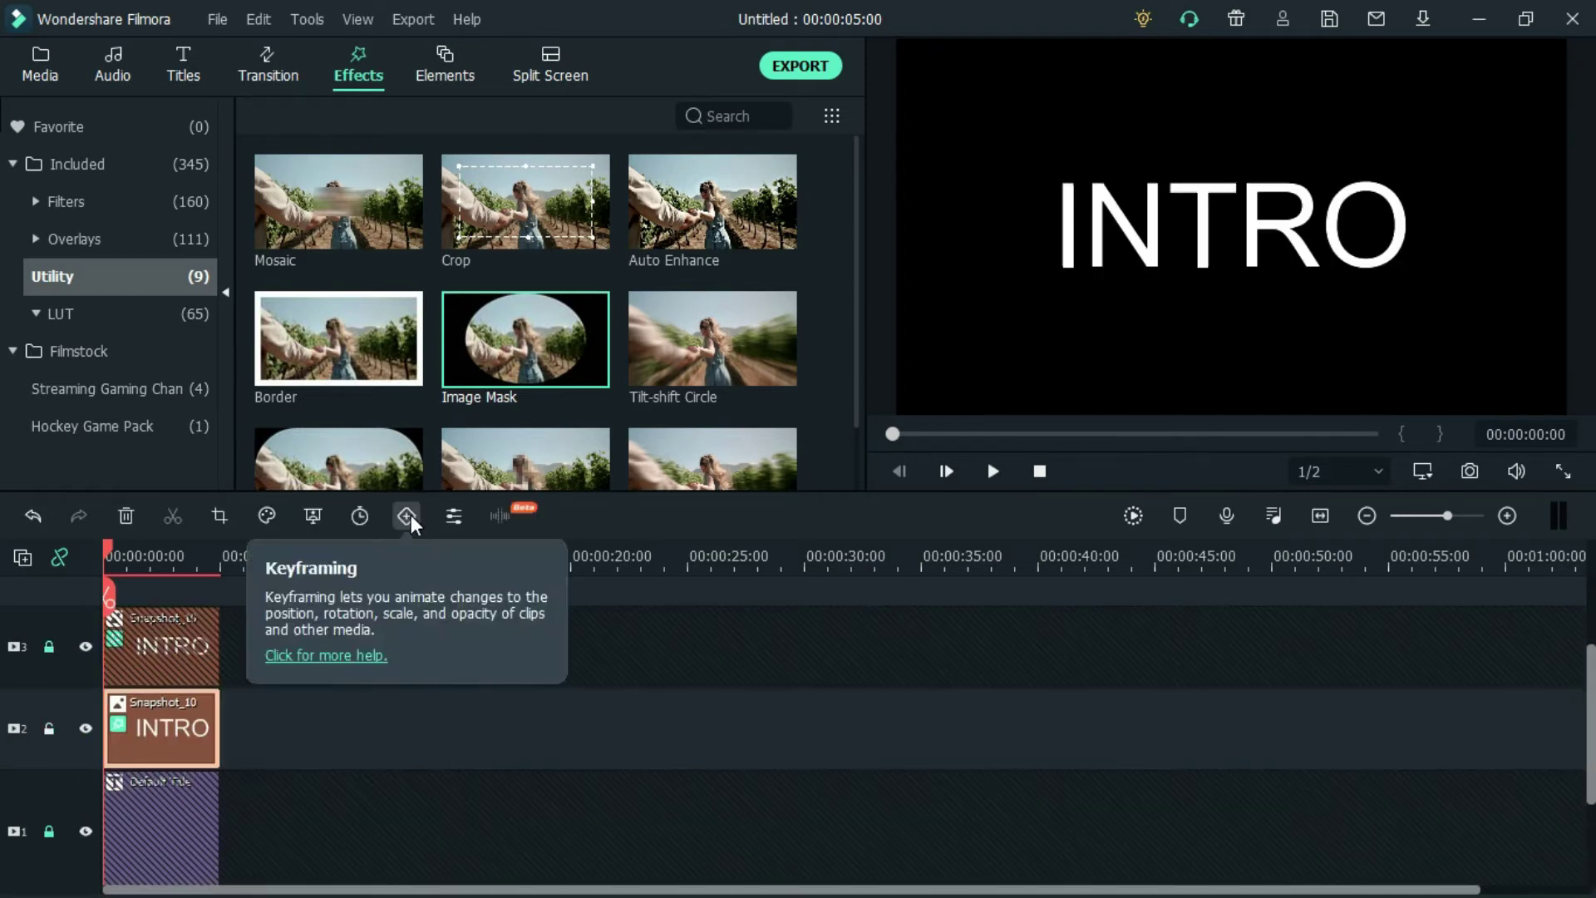
Step: Keyframe the track-2 line from Y 66 at 0s to position 0 near 4s, then lock track 2
left_click(407, 515)
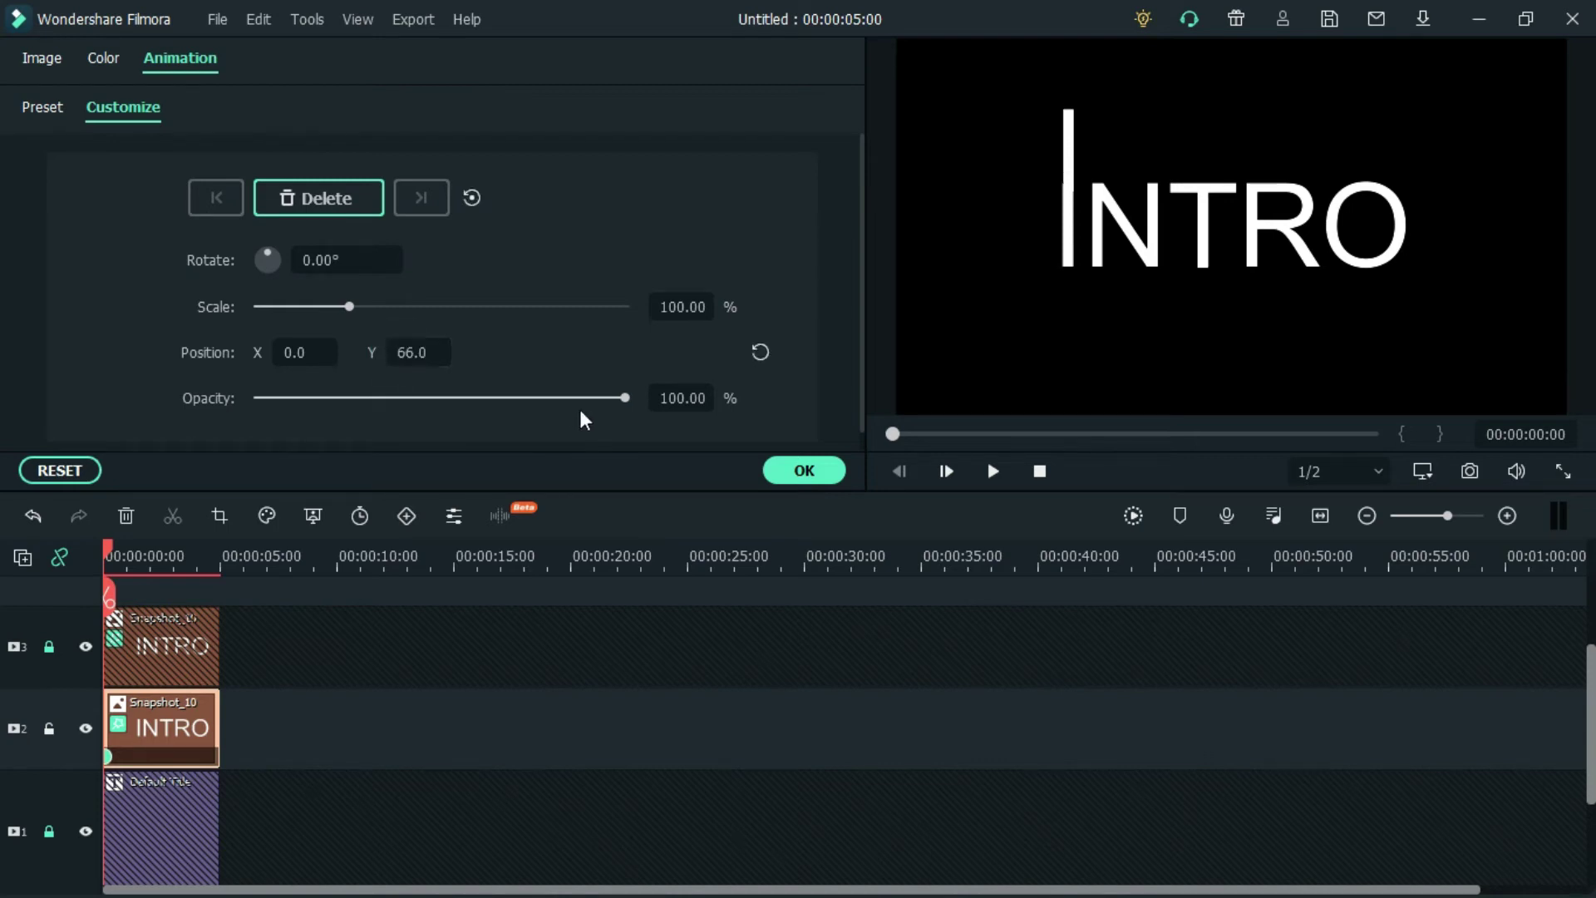
left_click(197, 555)
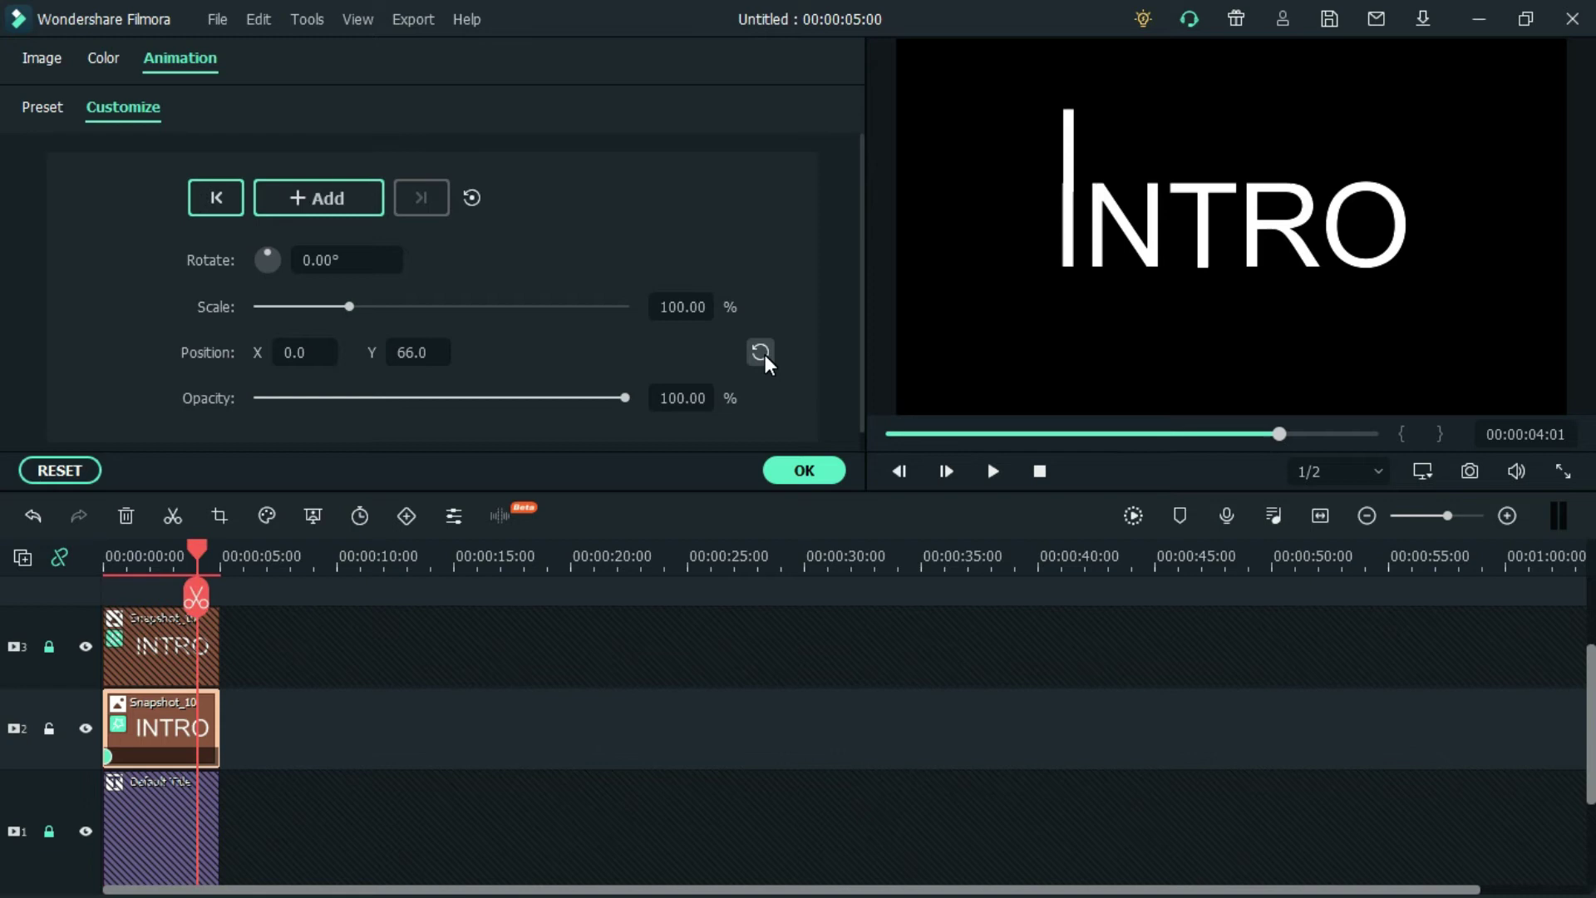
left_click(48, 726)
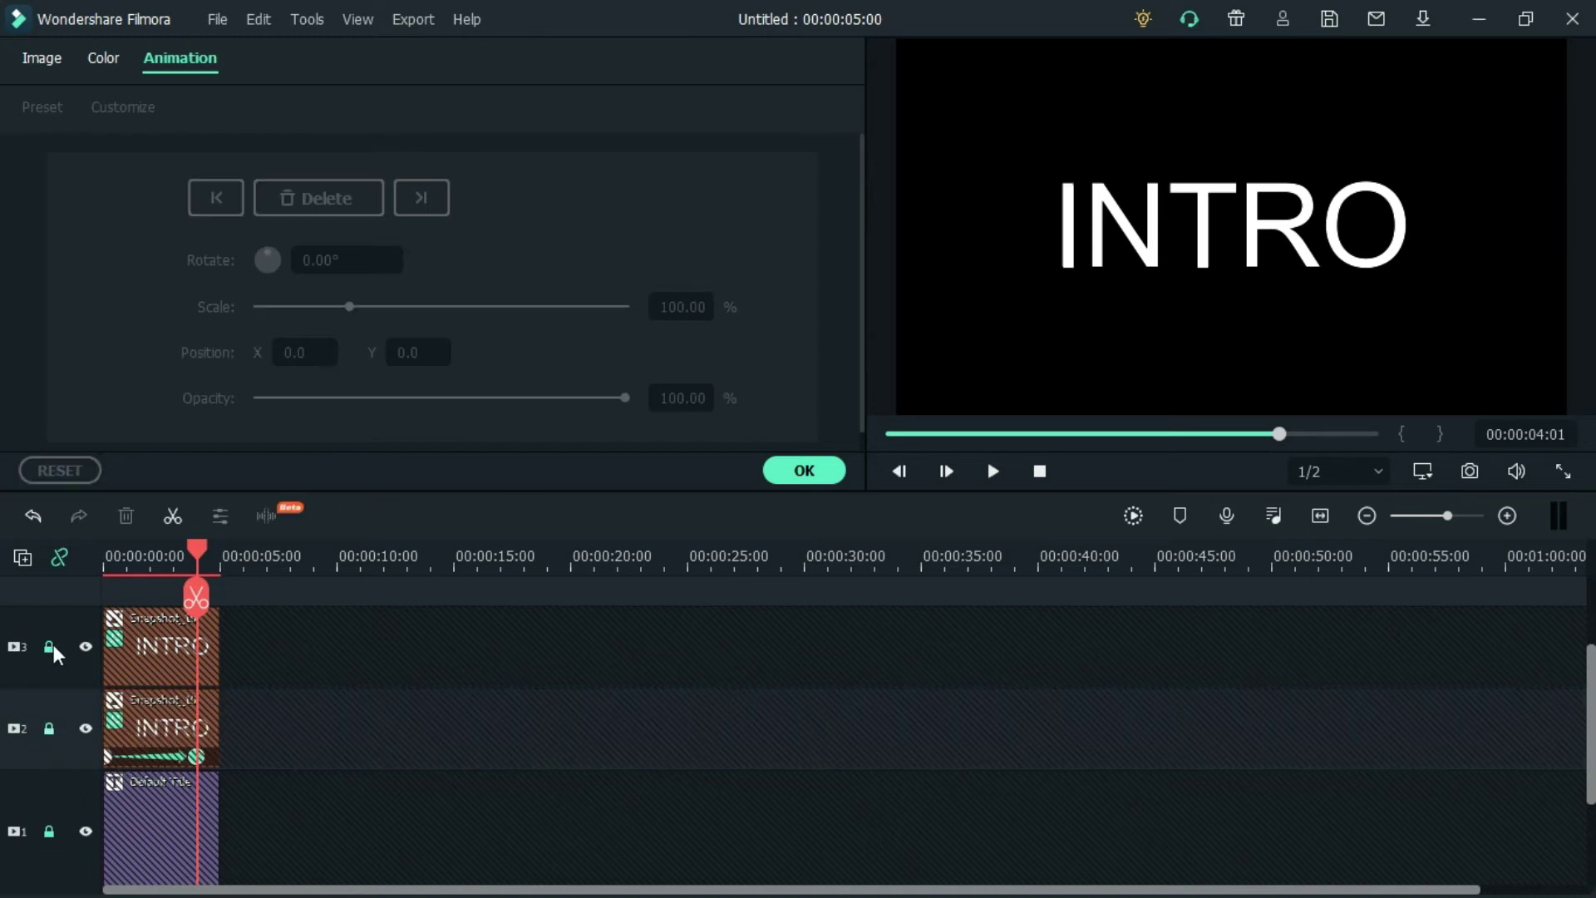
Step: Unlock track 3 and keyframe its line from Y -58 at 0s to position 0 near 4s
left_click(50, 646)
left_click_drag(198, 545, 107, 551)
left_click(152, 666)
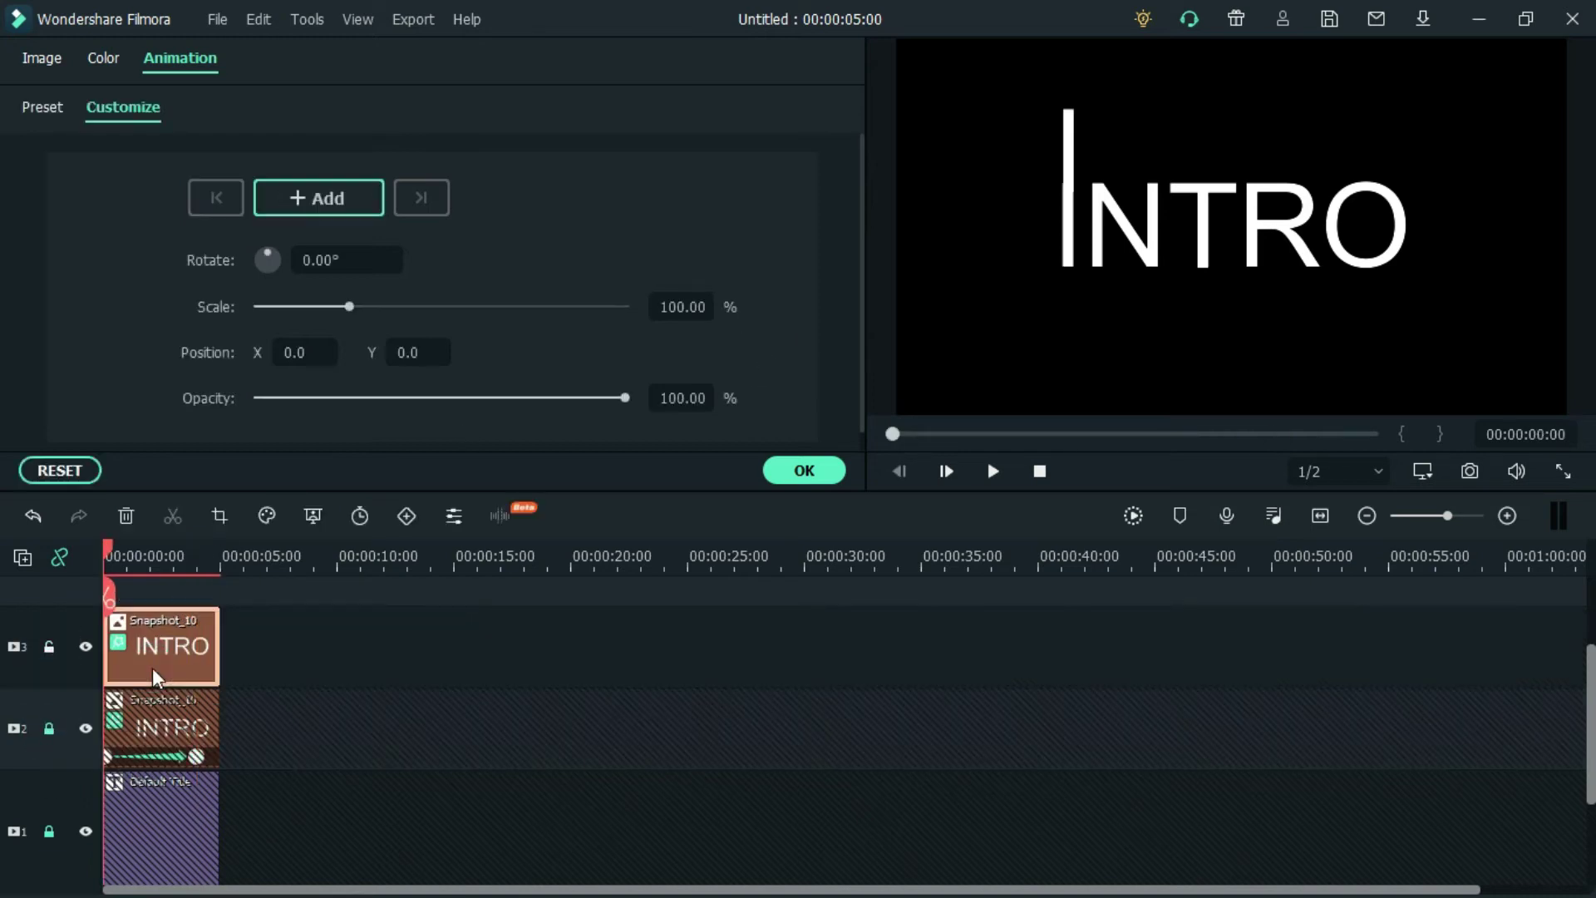
left_click(406, 515)
left_click_drag(406, 354, 399, 355)
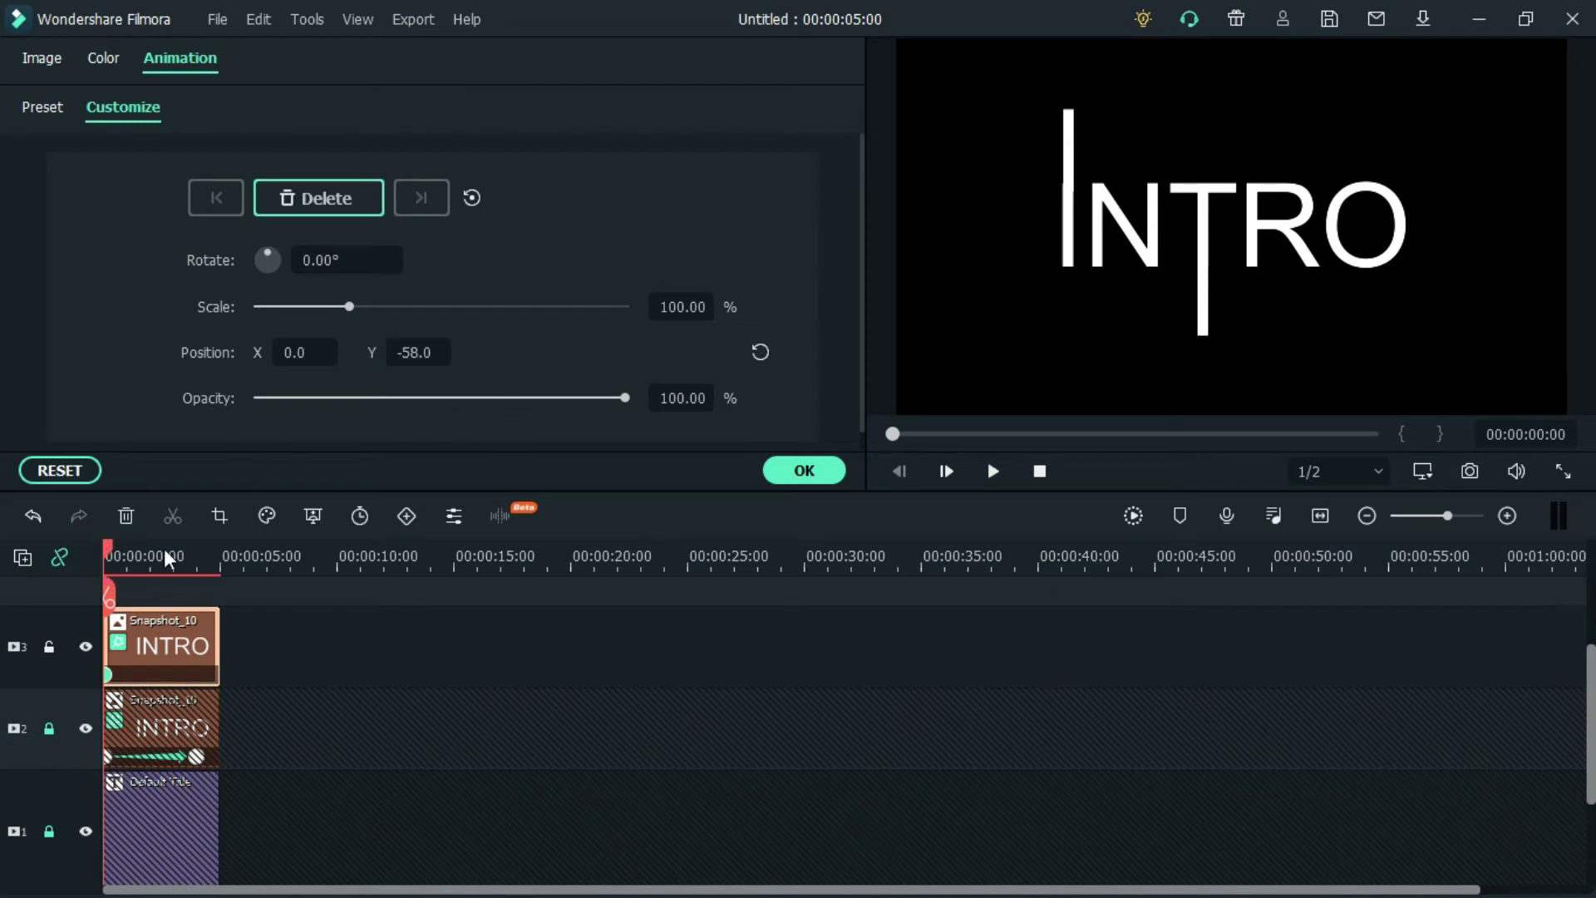
left_click_drag(106, 548, 198, 550)
left_click(761, 350)
left_click(811, 482)
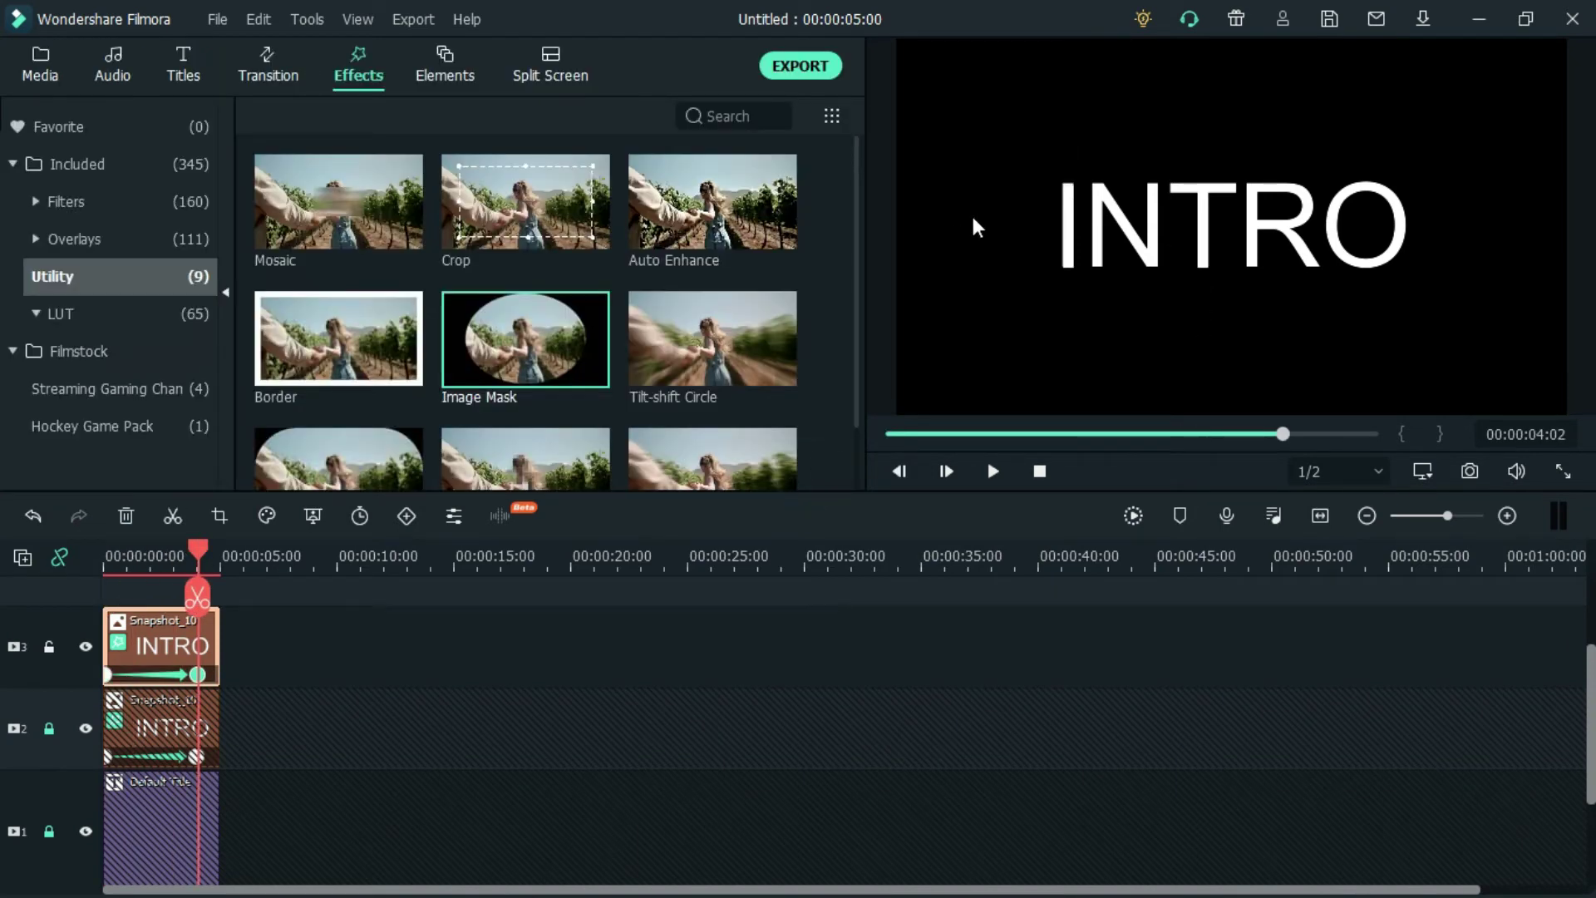
Step: Export the animated title as INTR.mp4
left_click(804, 65)
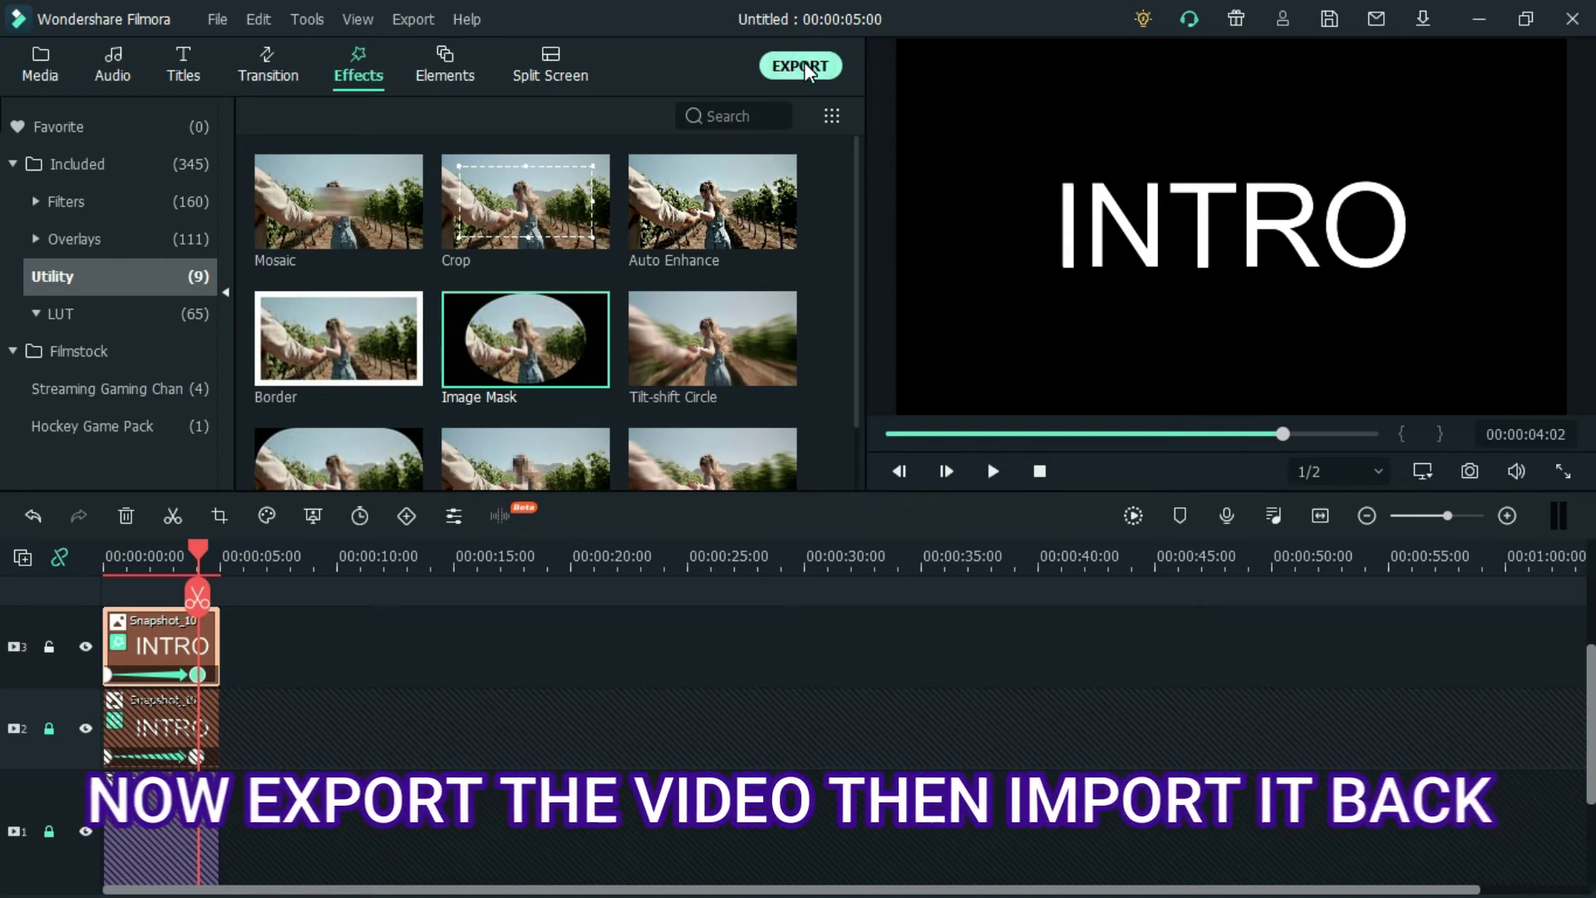
type("INTR")
left_click(1179, 728)
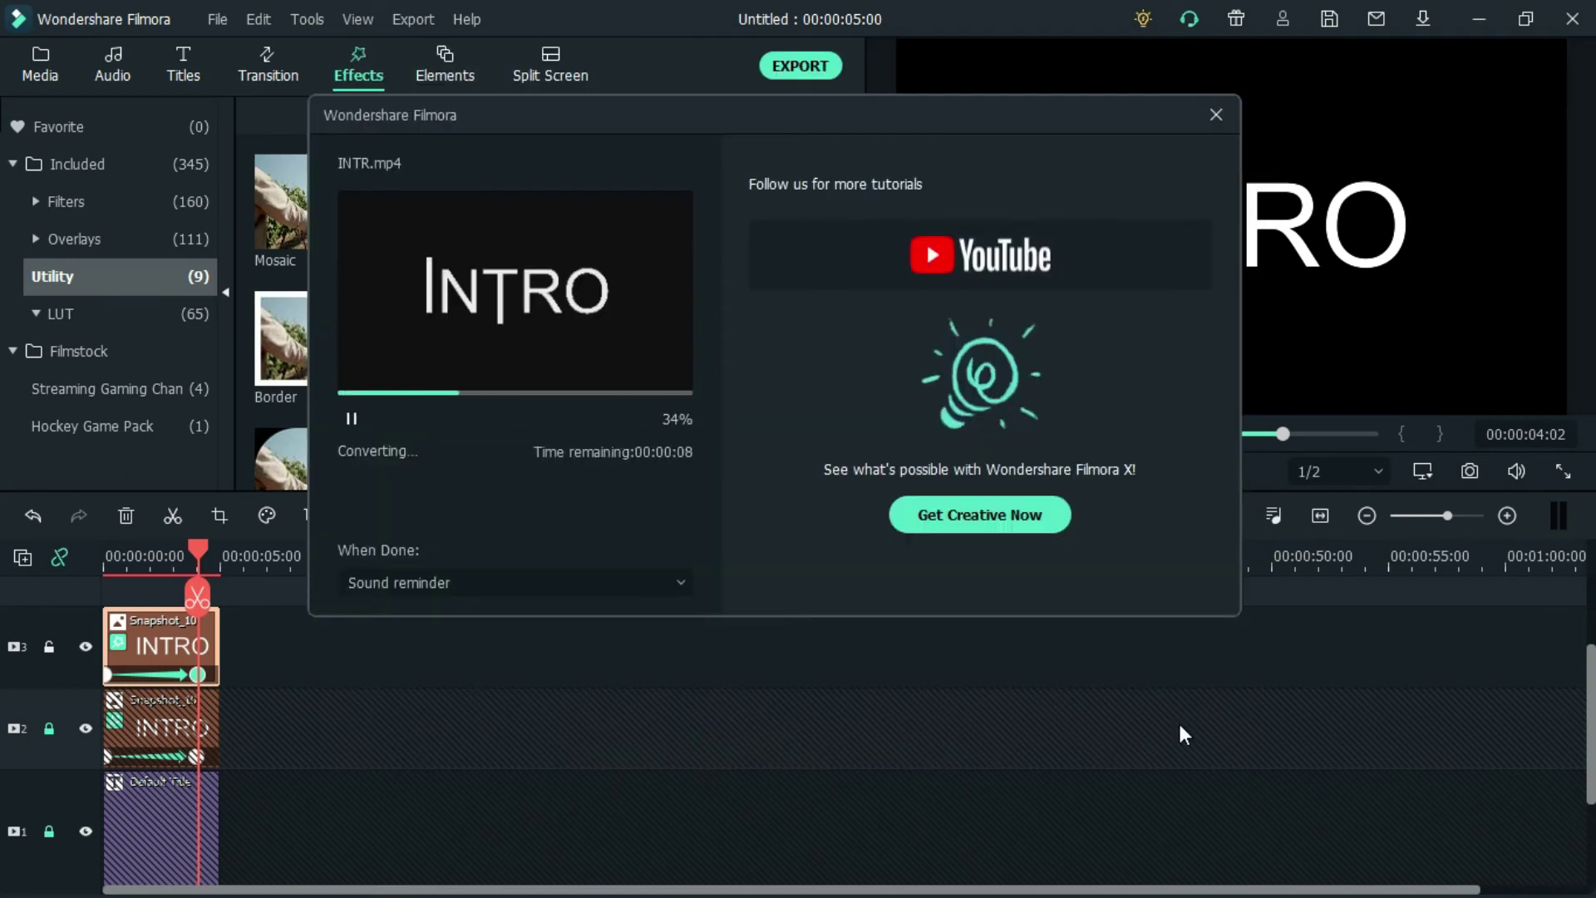
left_click(609, 576)
Step: Import INTR.mp4 into the media library and bring the pier footage toward the timeline
left_click(150, 816)
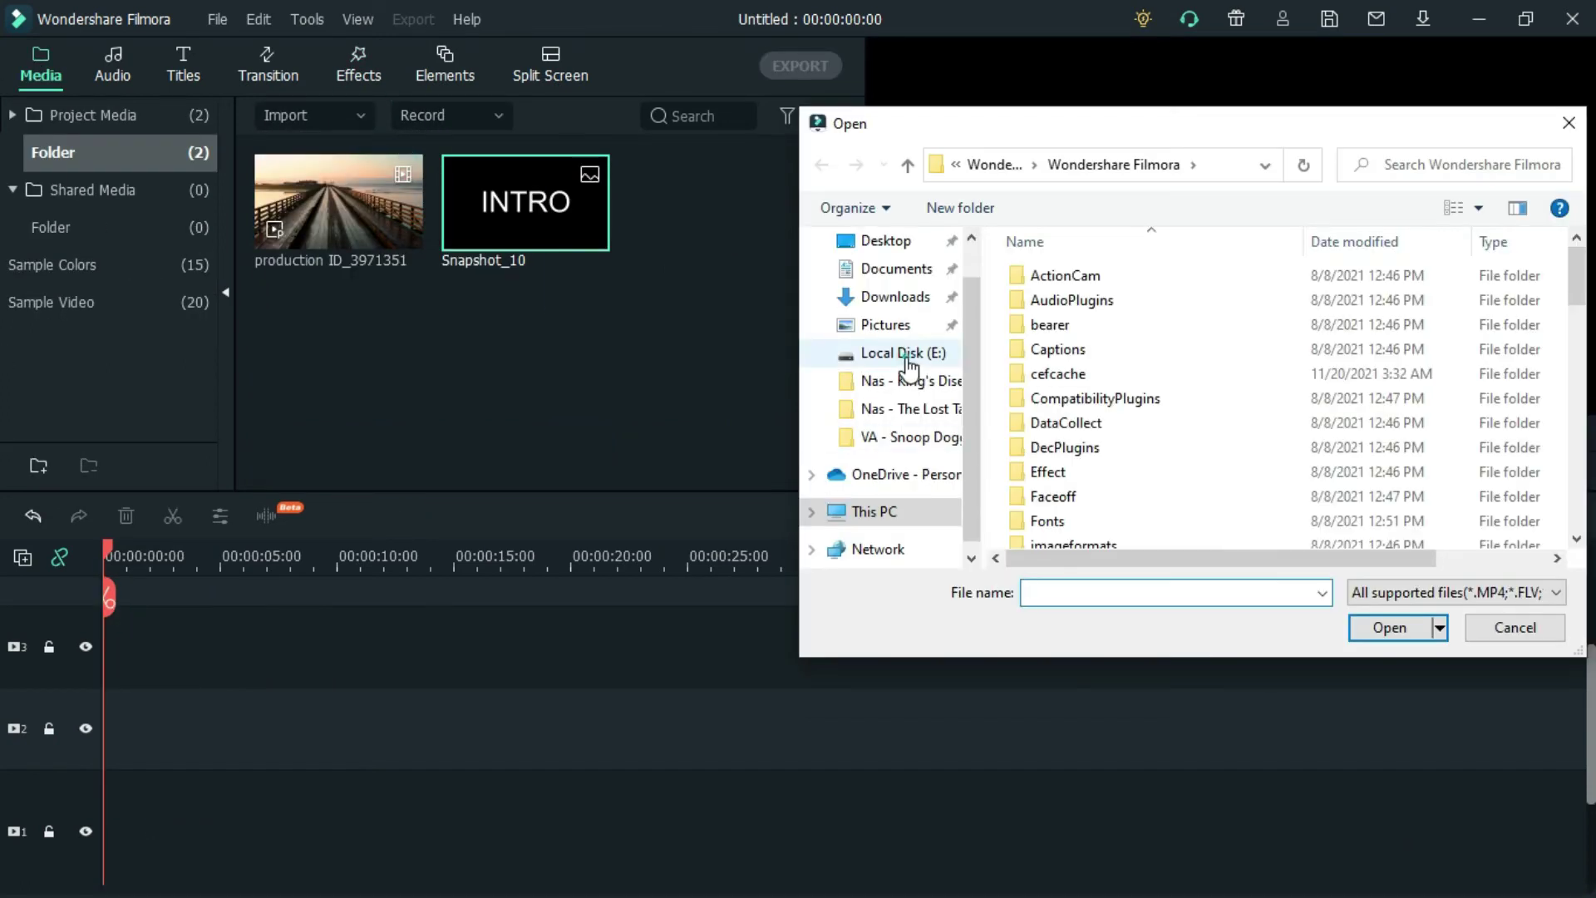
left_click_drag(1577, 420, 1577, 474)
left_click_drag(1055, 535, 607, 349)
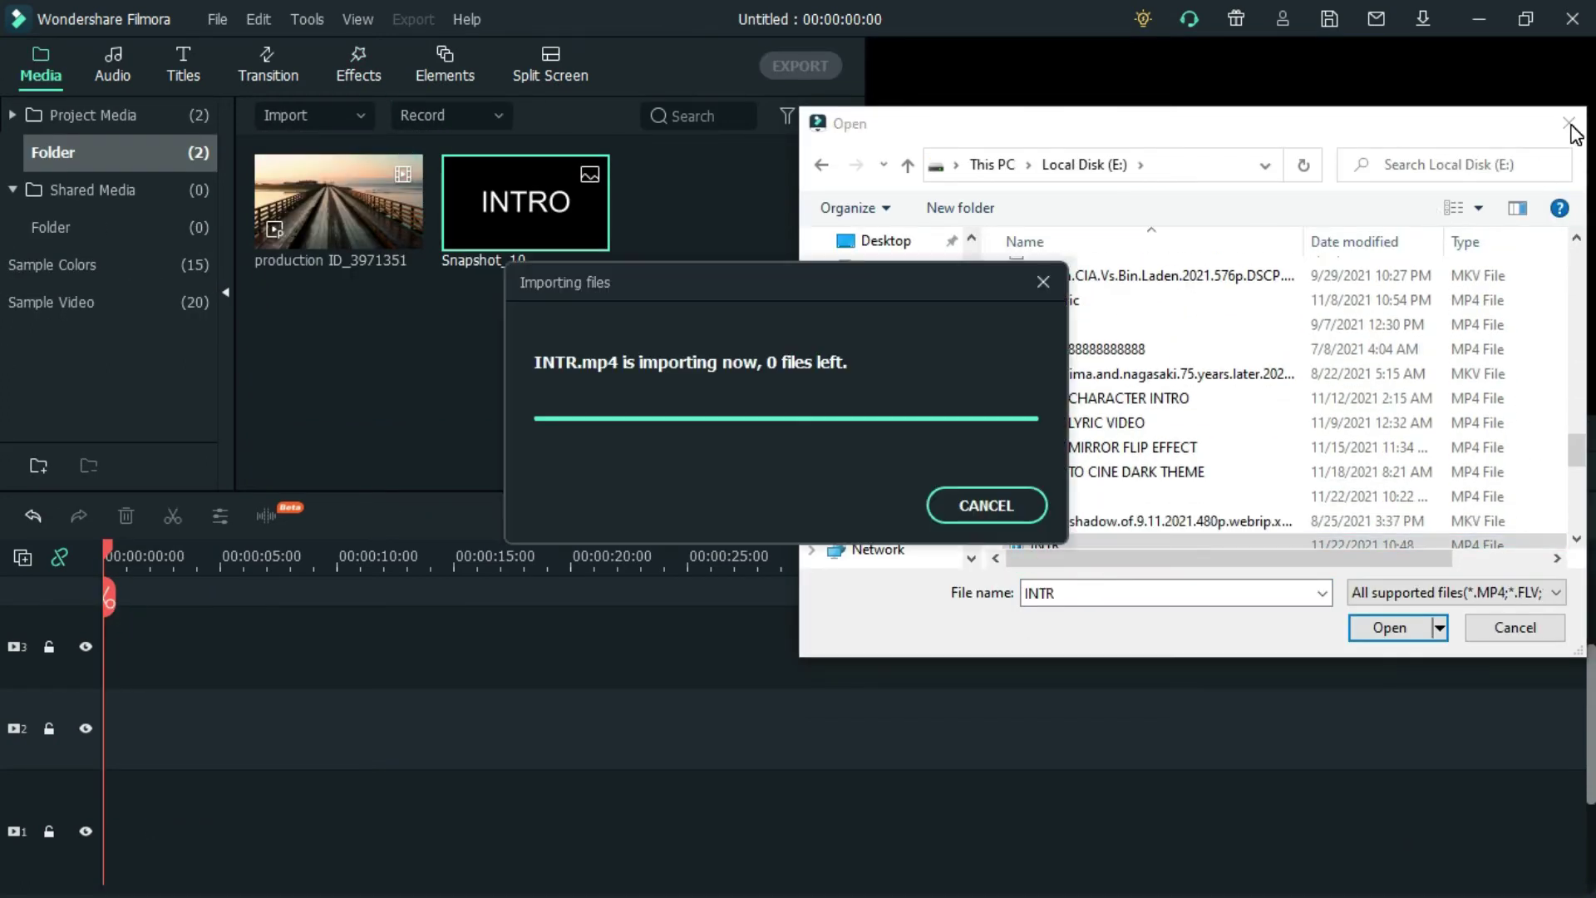
left_click_drag(364, 209, 48, 783)
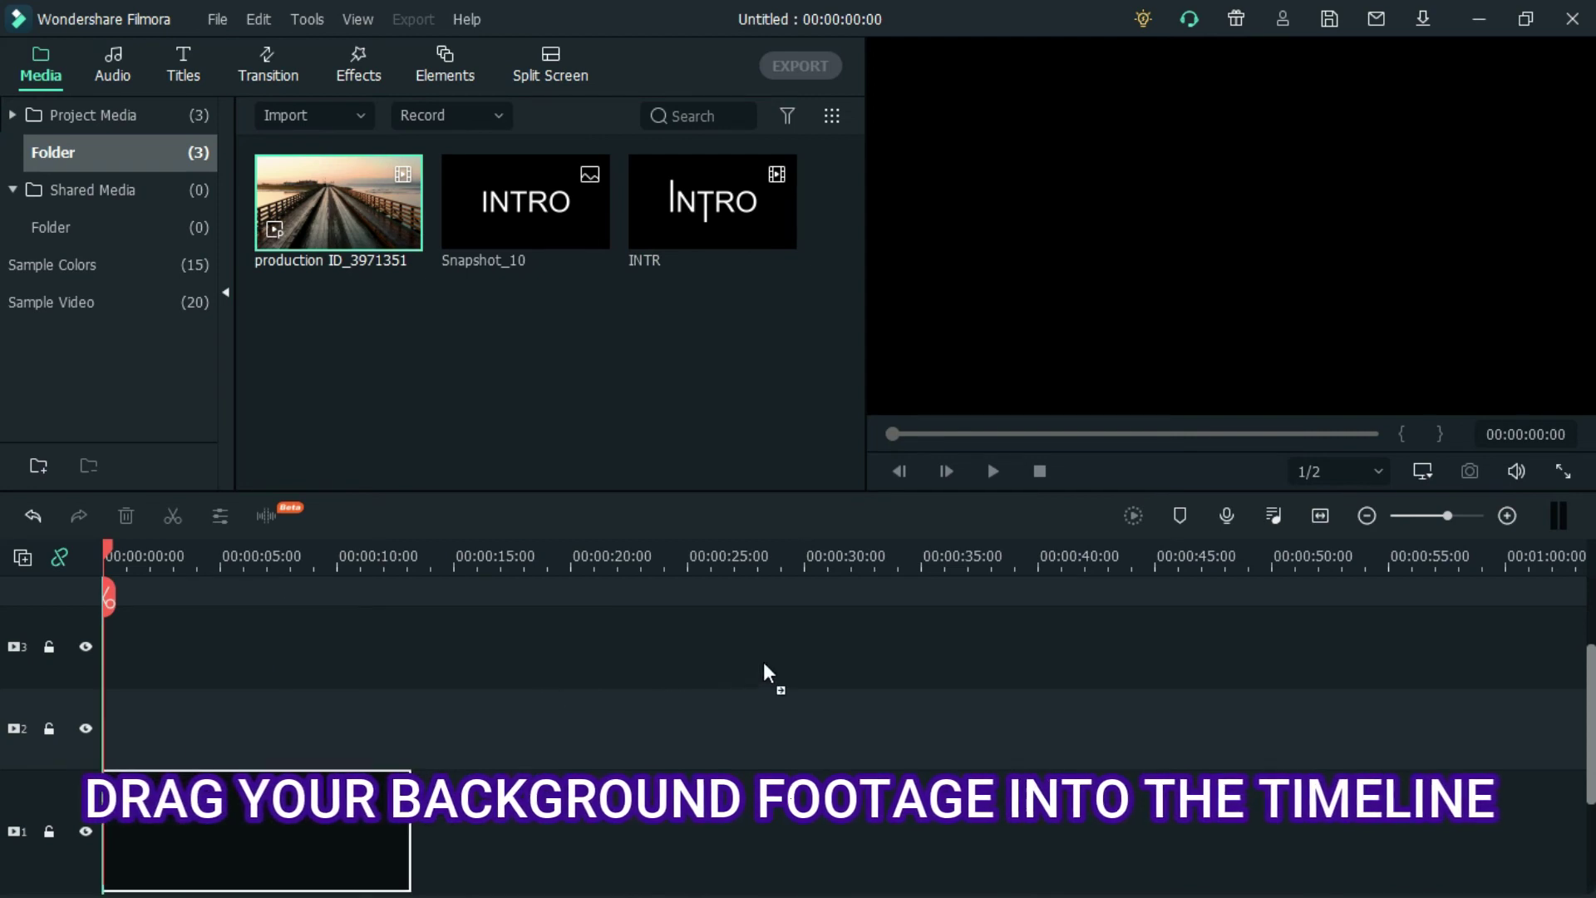
Step: Put the pier footage on track 1 keeping 1920x1080 25fps settings, and INTR on track 2
left_click_drag(763, 662, 763, 662)
left_click(938, 512)
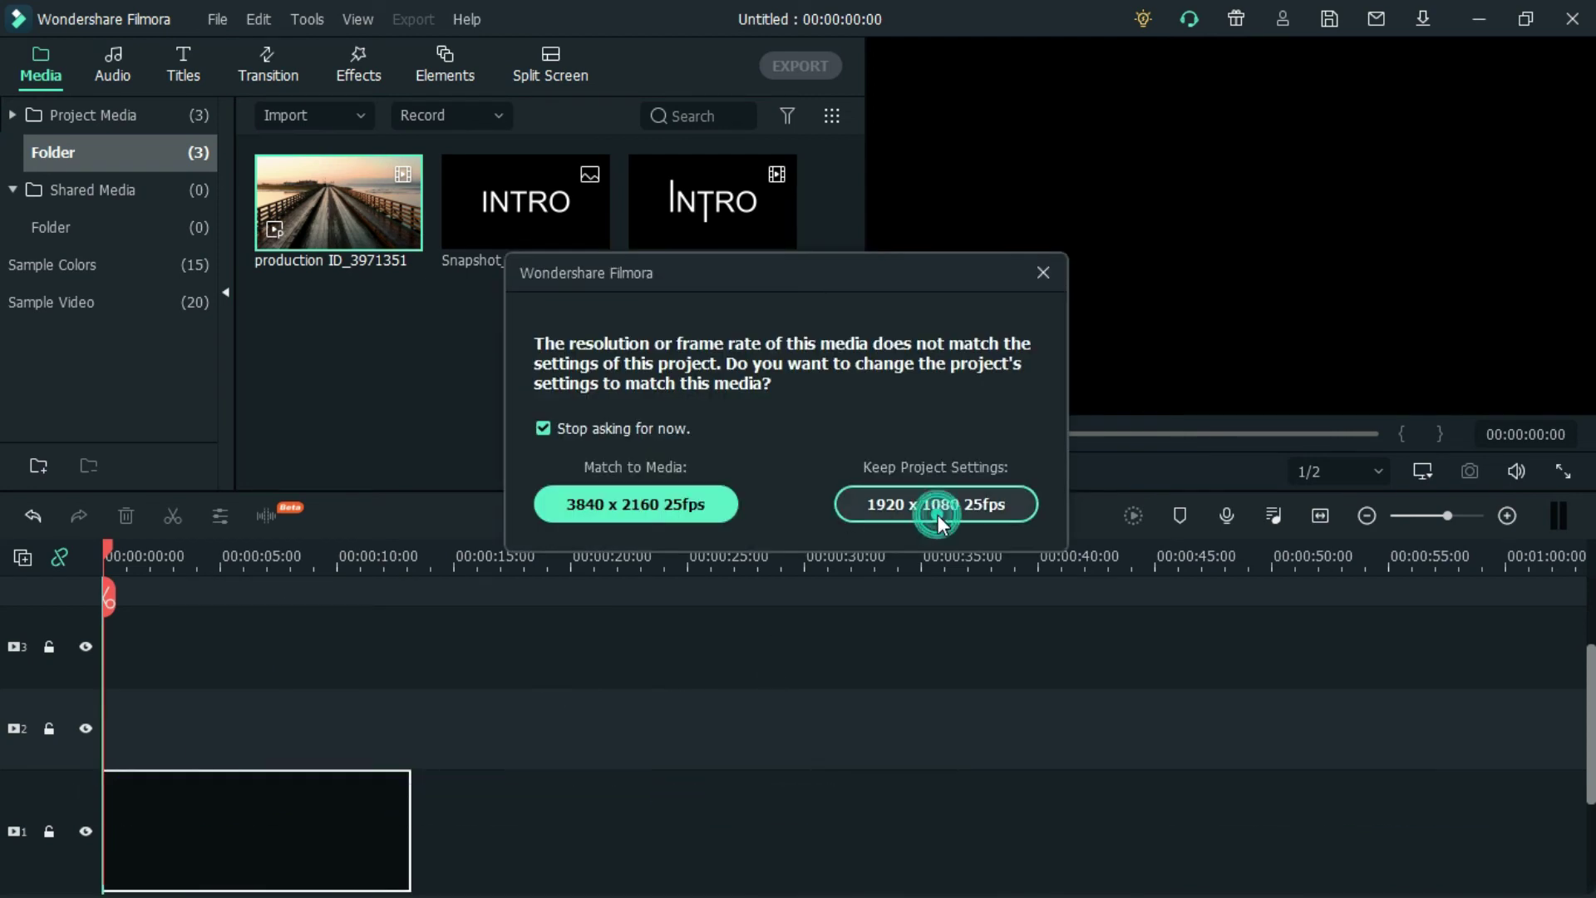
left_click(938, 516)
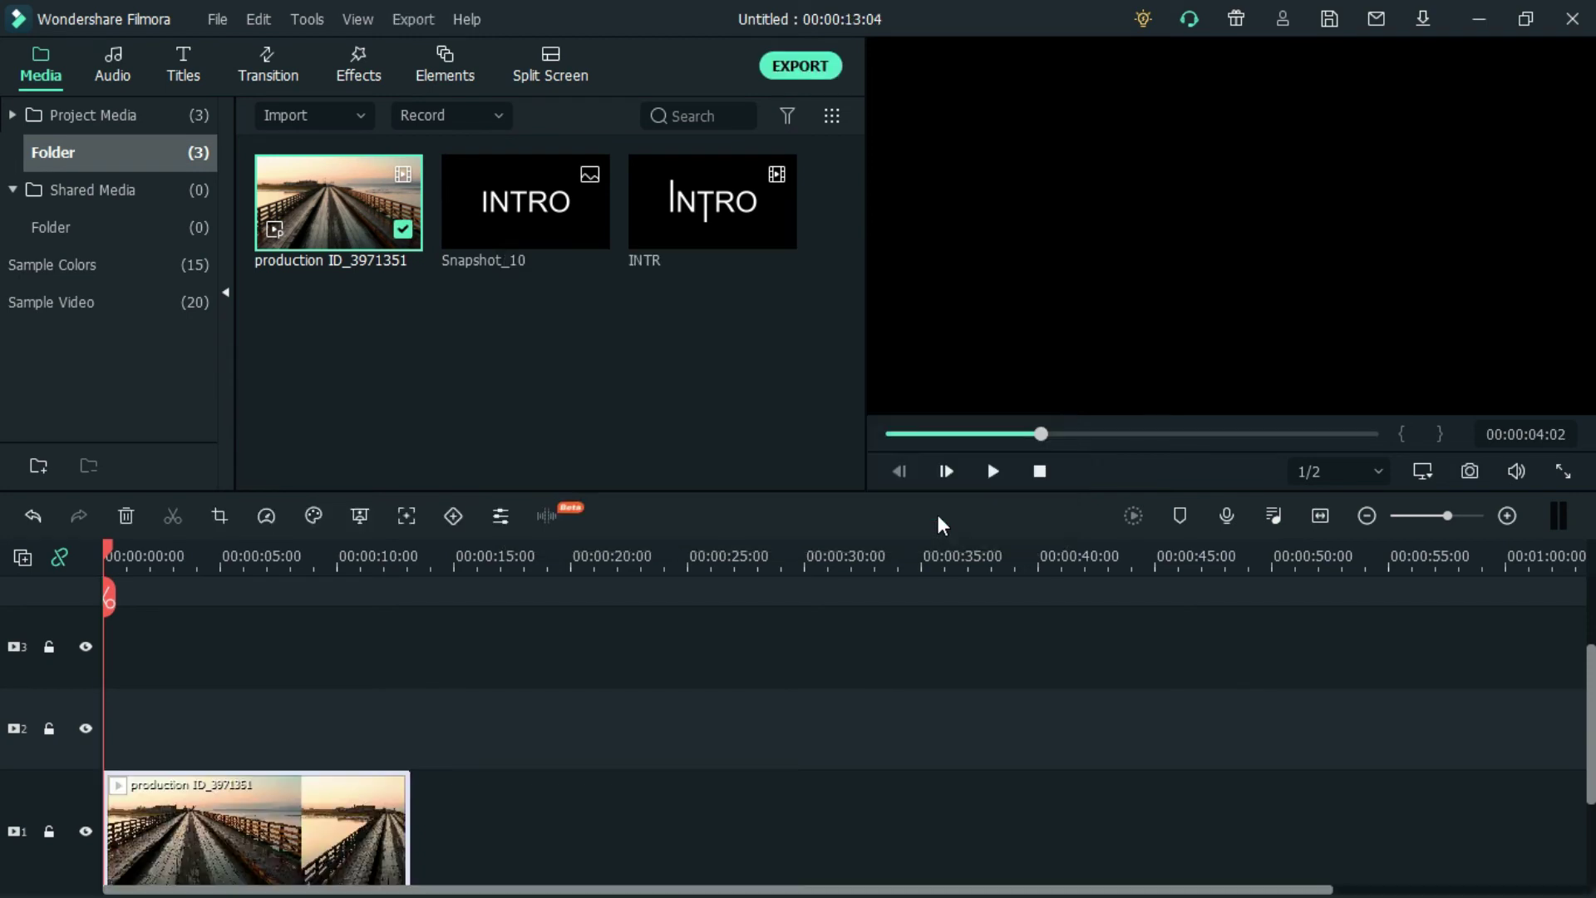
mouse_move(720, 203)
left_mouse_down()
mouse_move(675, 173)
mouse_move(495, 584)
left_mouse_up()
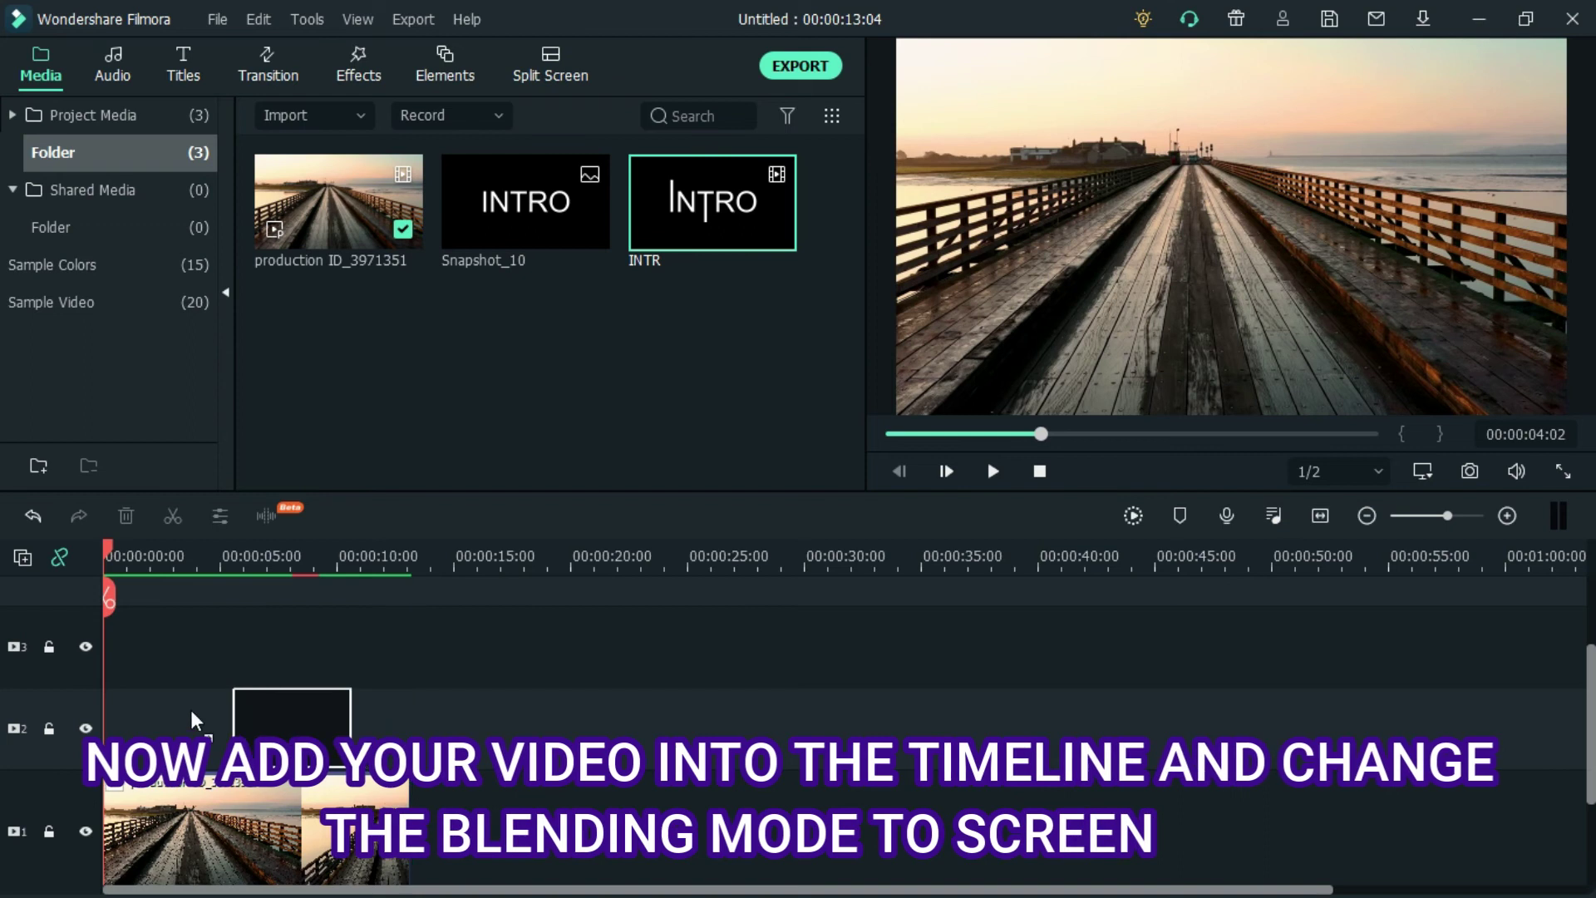
left_click_drag(353, 670, 95, 712)
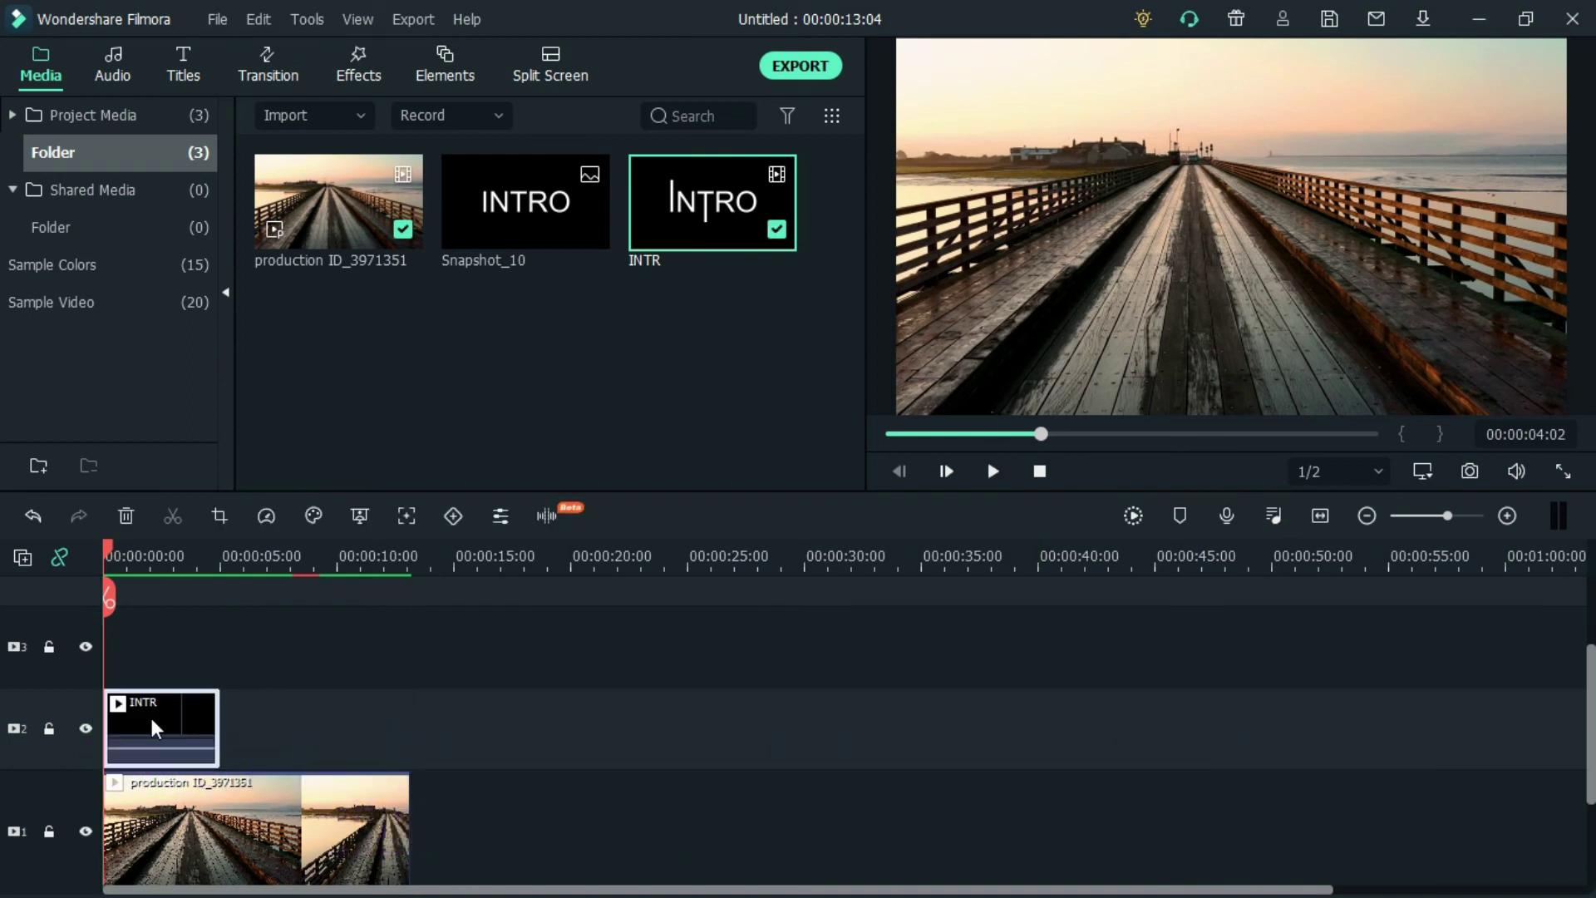
Step: Set the INTR clip's blending mode to Screen
right_click(153, 722)
left_click(327, 17)
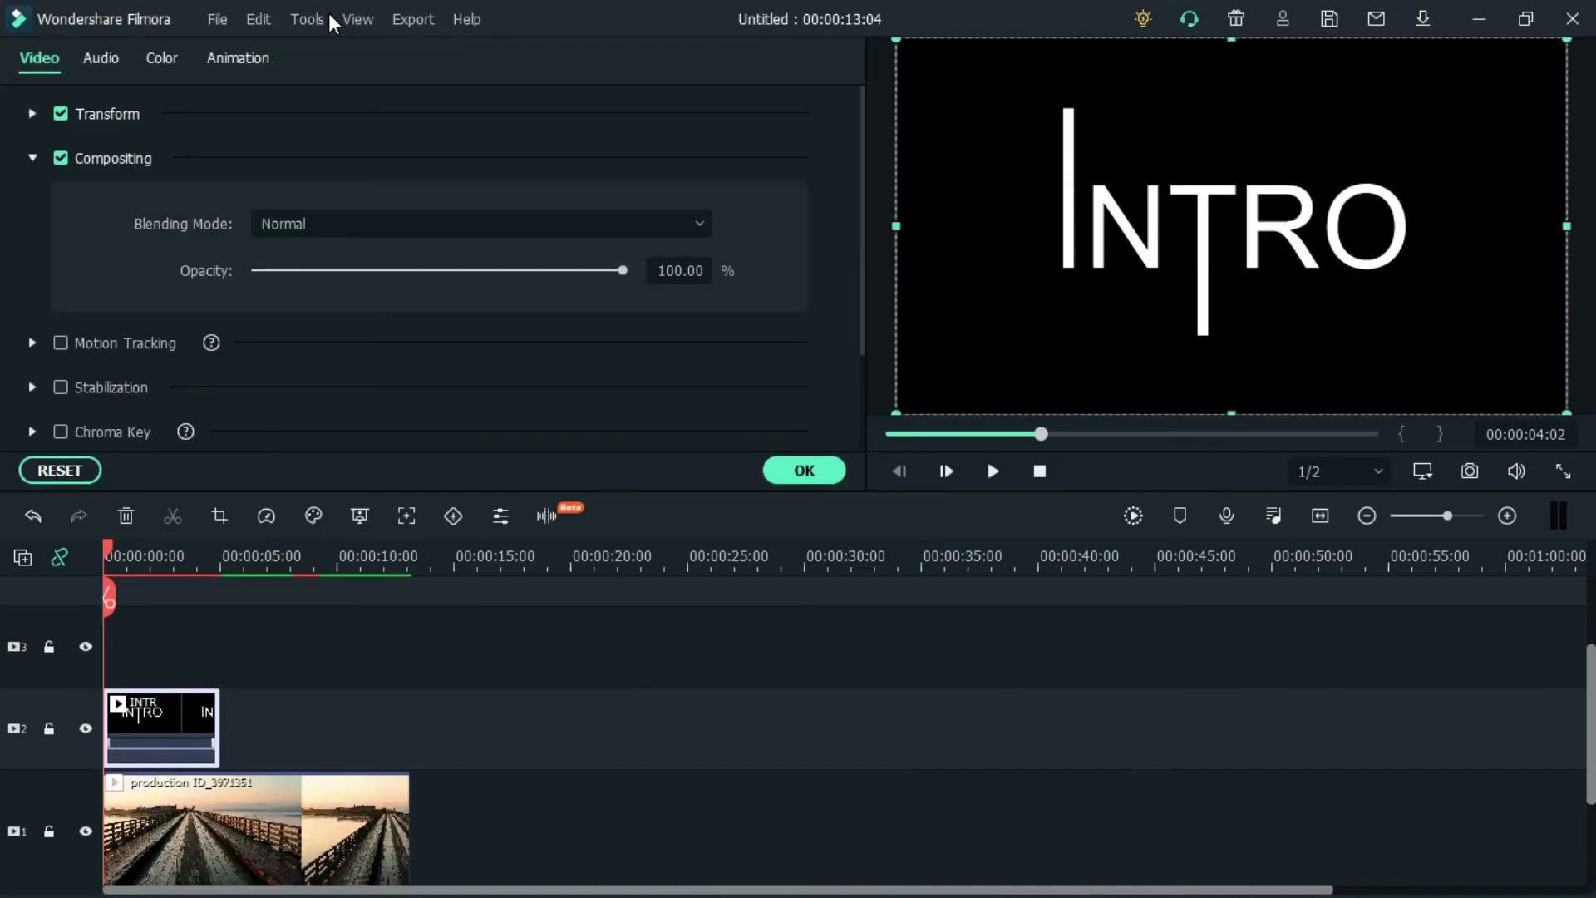
left_click(691, 223)
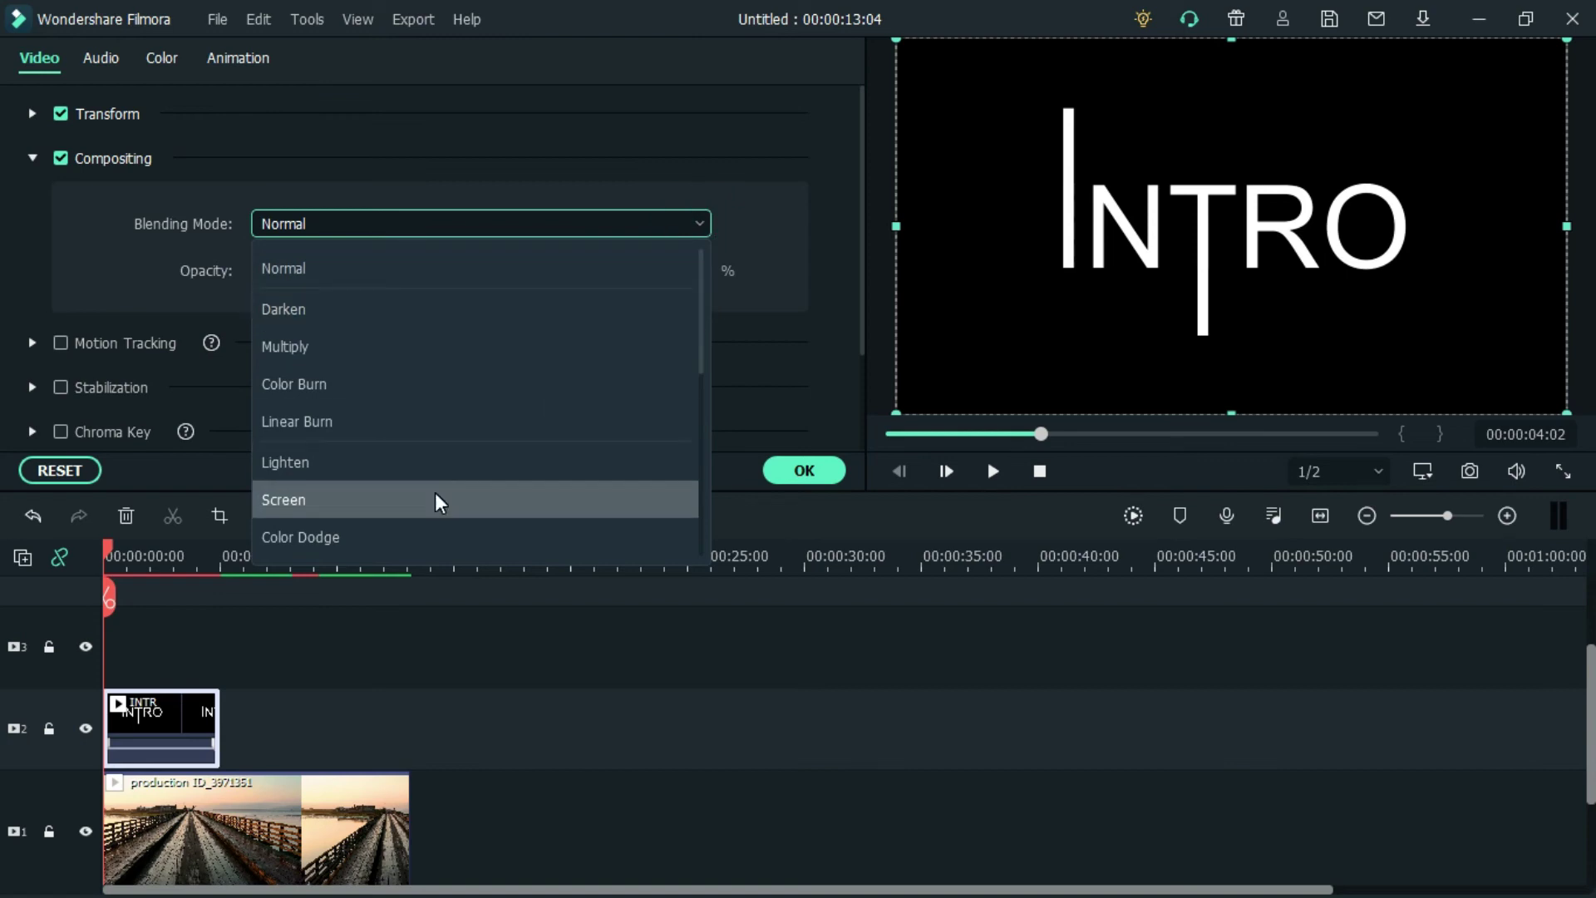
left_click(436, 498)
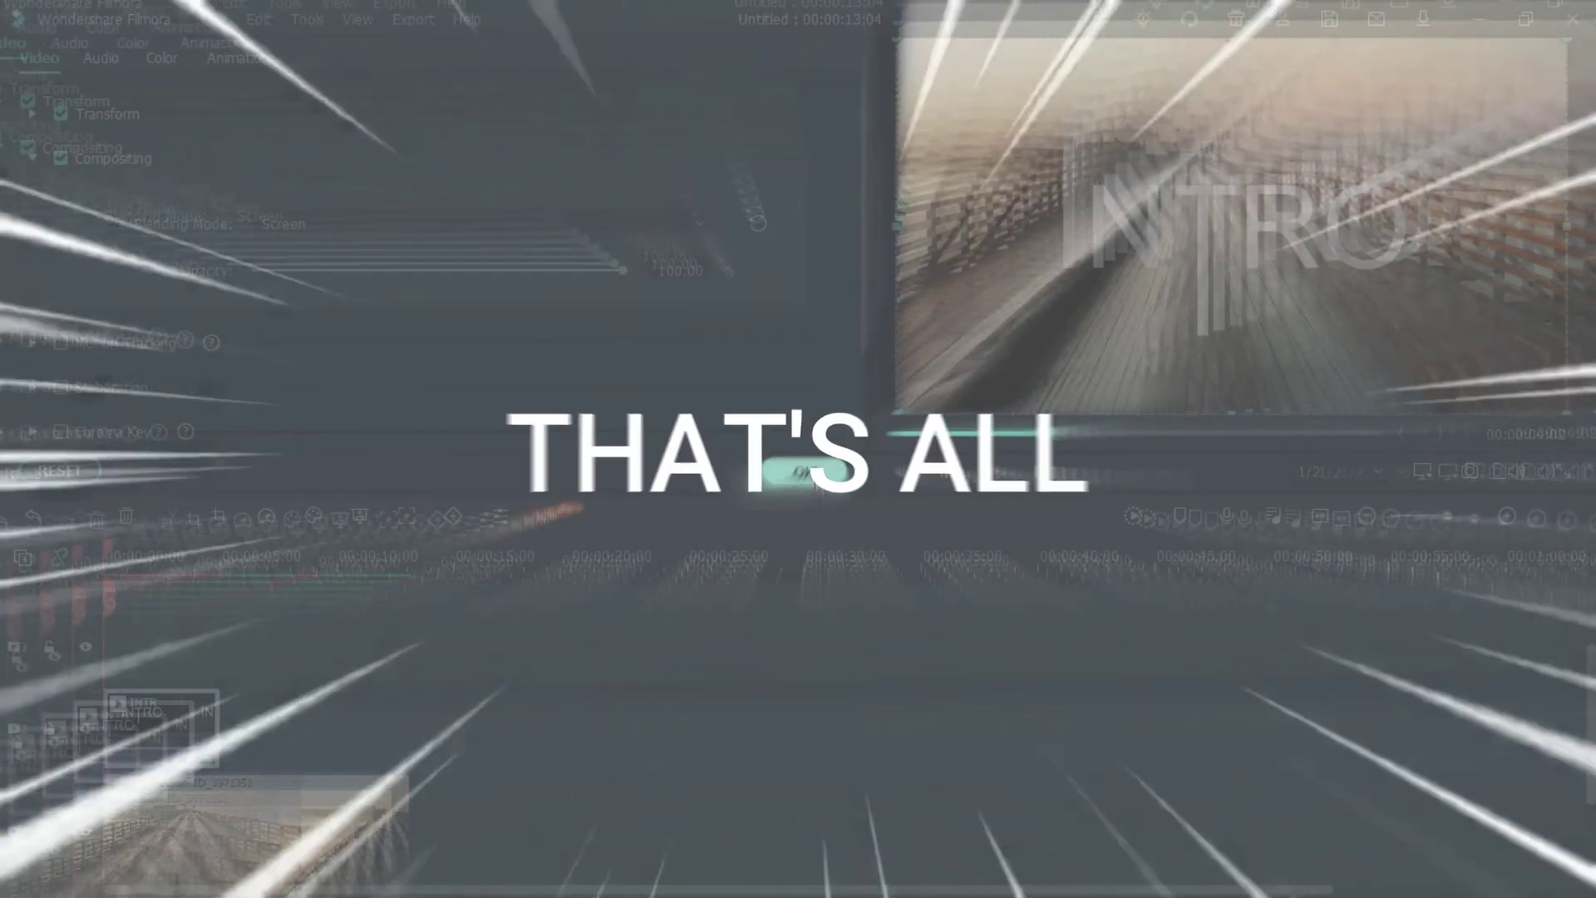